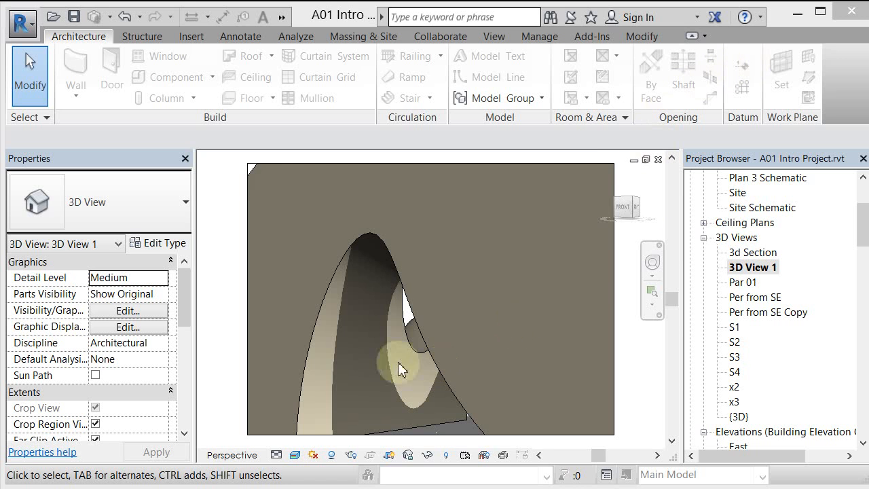
- Open the default 3D view and frame the curved mass from a low front angle
left_click(332, 455)
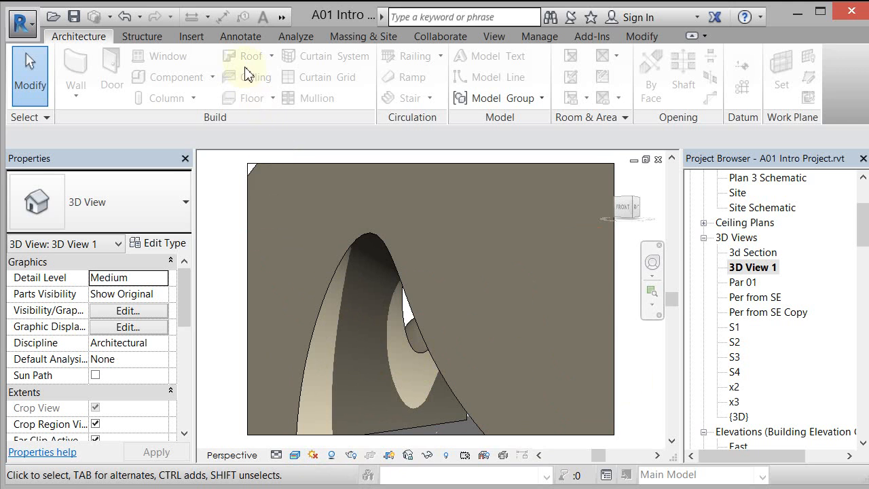
left_click(281, 17)
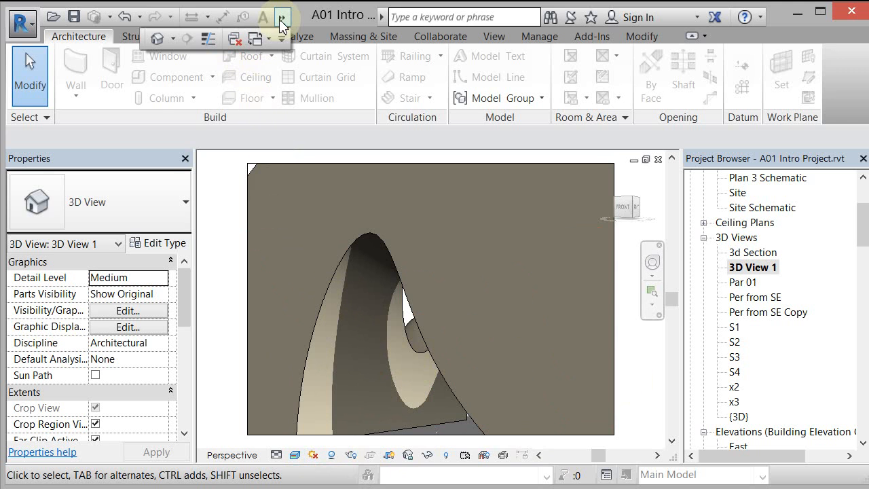
left_click(157, 41)
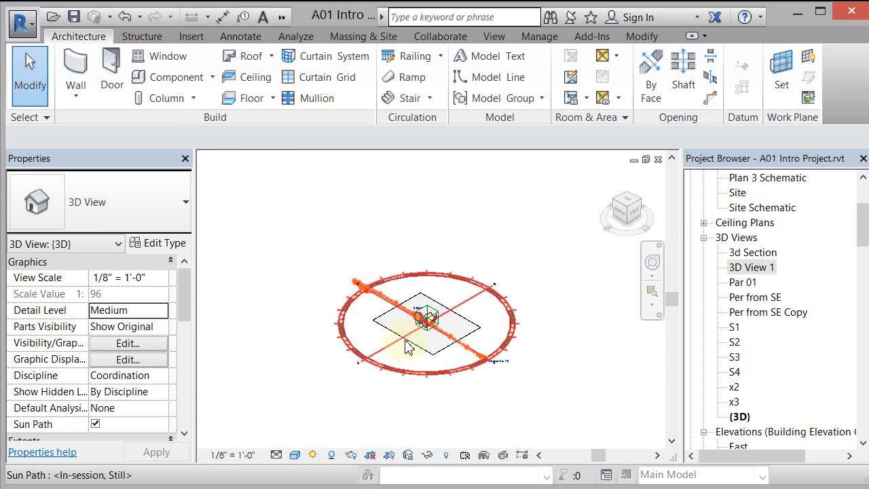
scroll(434, 332, "up", 5)
scroll(445, 278, "up", 5)
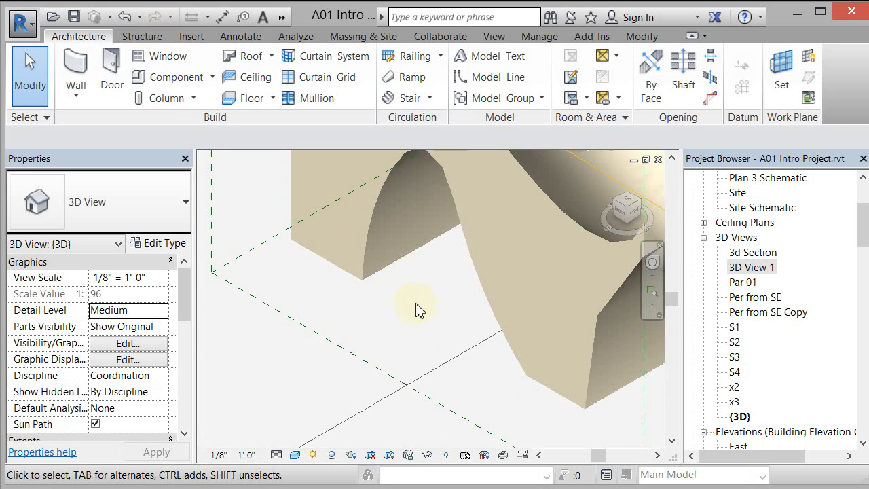
middle_click_drag(417, 310, 405, 228, "shift")
scroll(405, 227, "down", 2)
scroll(445, 359, "up", 3)
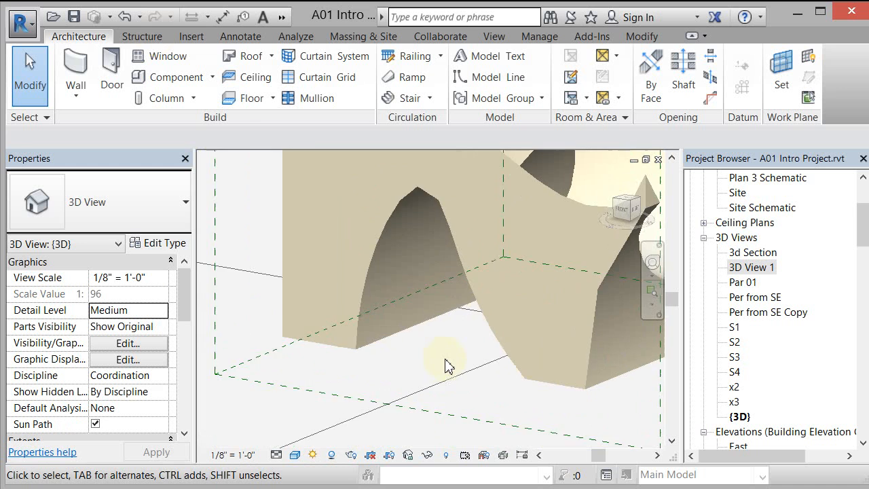
scroll(441, 367, "down", 3)
scroll(441, 362, "down", 5)
scroll(441, 363, "down", 1)
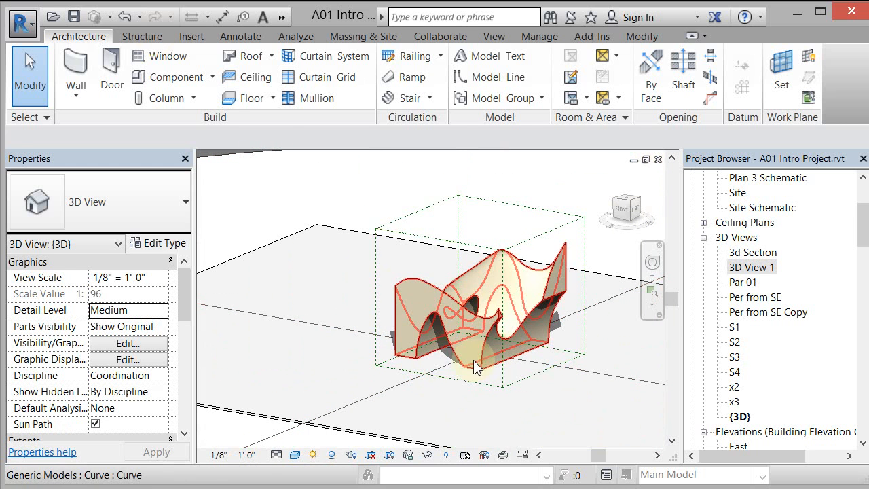
- Turn on the sun path in the default 3D view
left_click(313, 455)
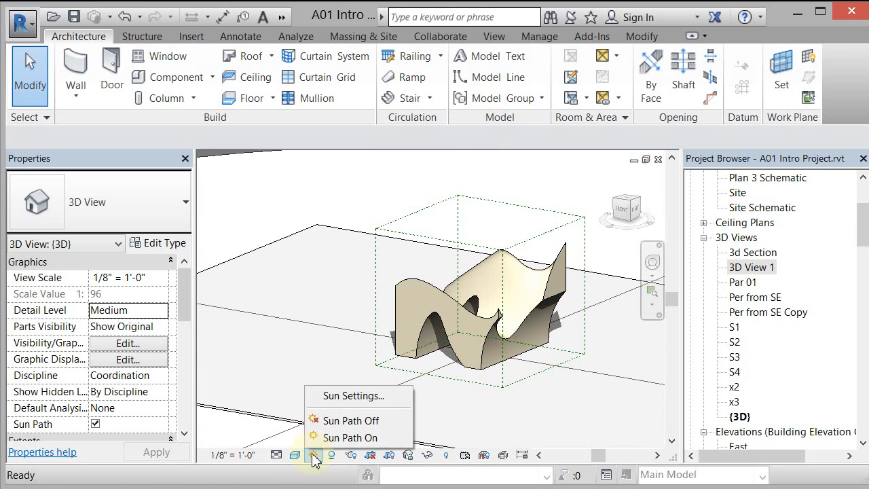
left_click(318, 438)
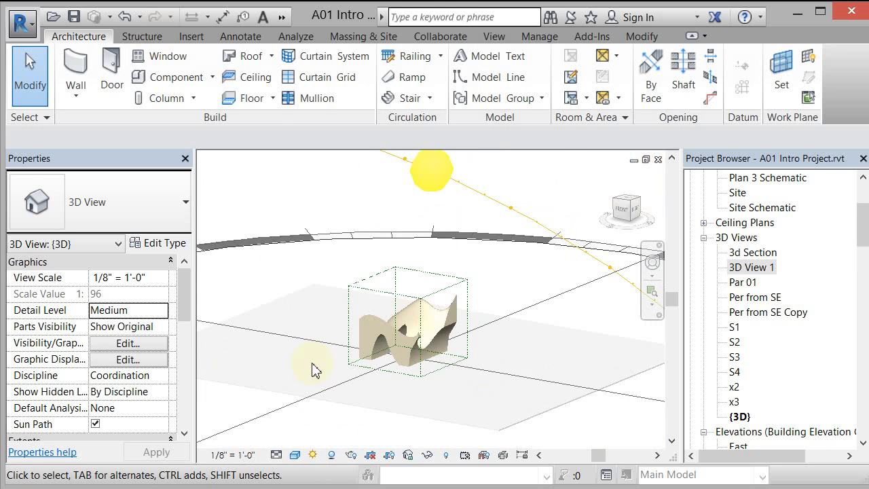
scroll(318, 367, "up", 3)
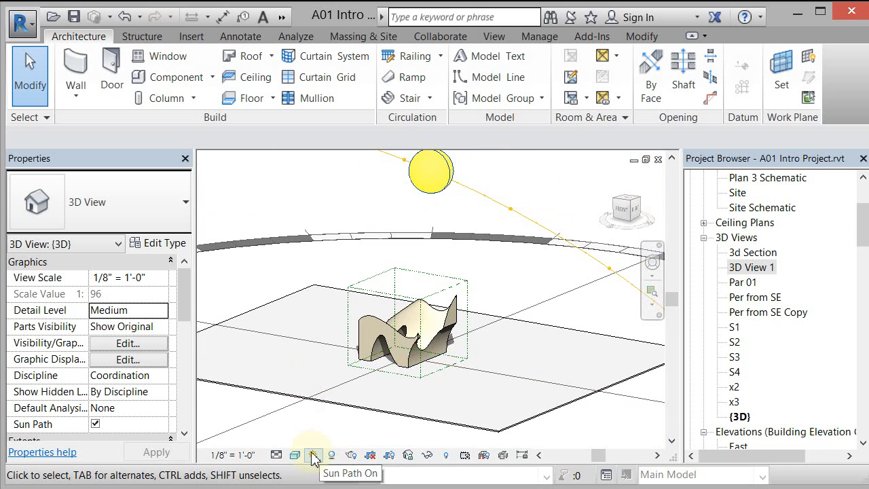
- Frame the arched openings close up and open the sun settings, keeping the whole settings dialog in view
scroll(376, 408, "up", 5)
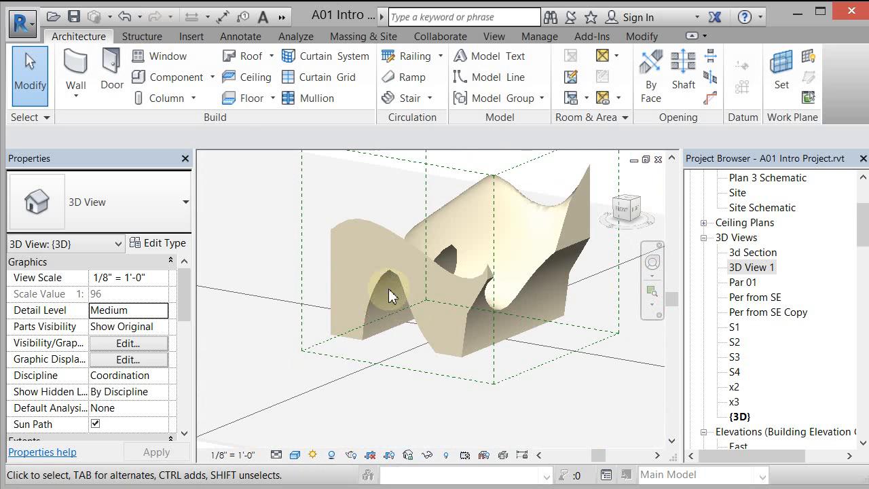
scroll(388, 289, "up", 3)
middle_click_drag(364, 398, 394, 358, "shift")
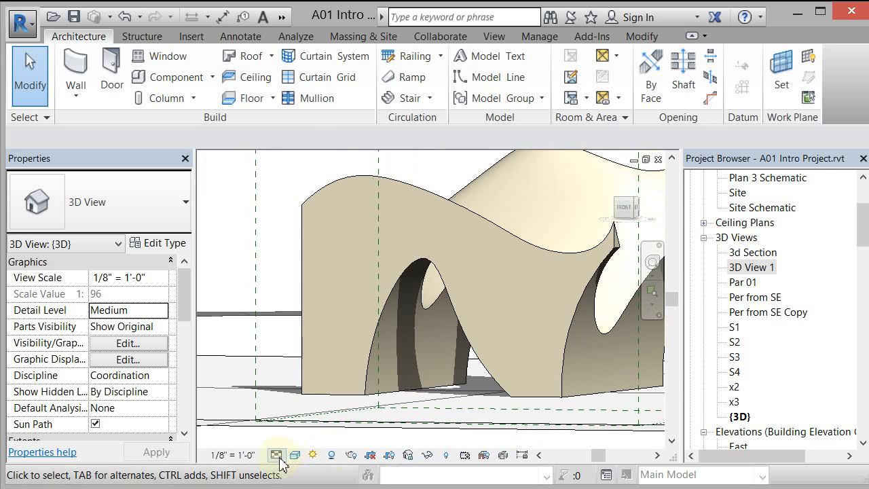
left_click(312, 454)
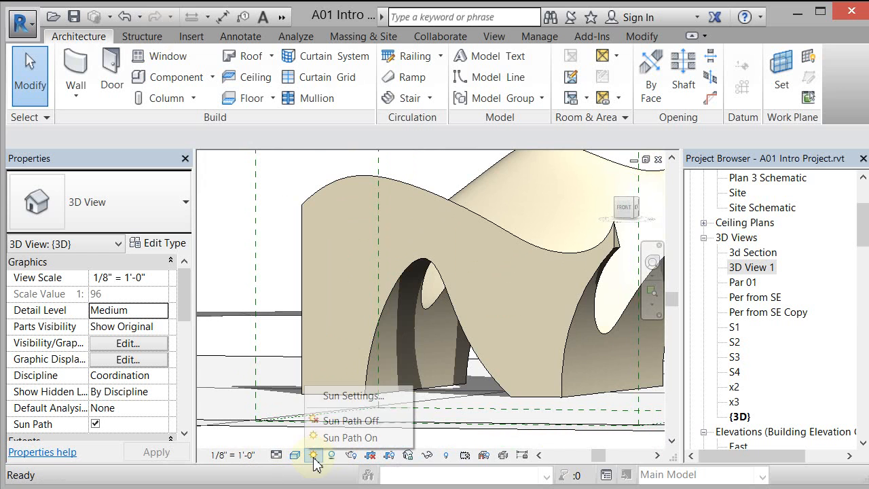
left_click(346, 397)
left_click_drag(868, 0, 600, 49)
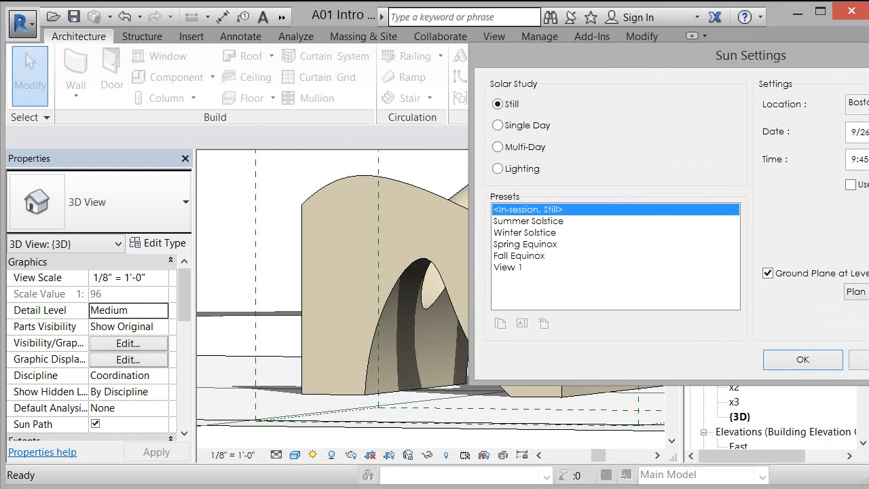
left_click_drag(623, 60, 182, 17)
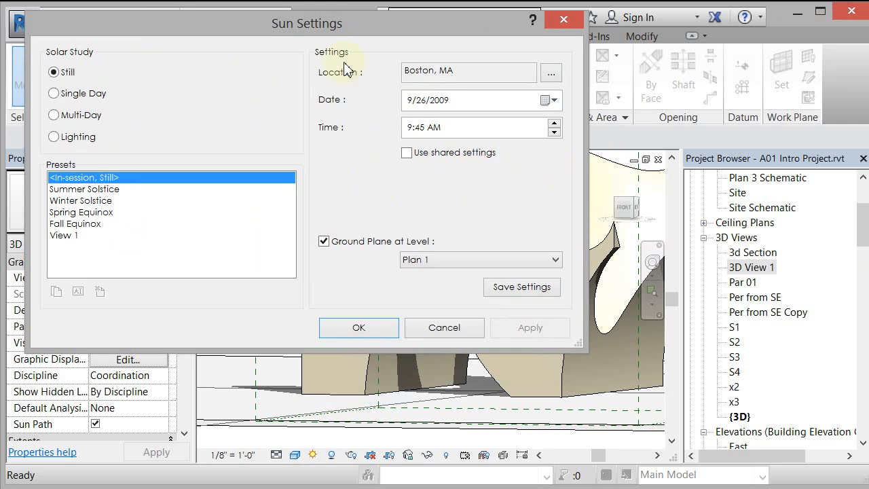
mouse_move(308, 25)
left_mouse_down()
mouse_move(329, 25)
mouse_move(301, 29)
left_mouse_up()
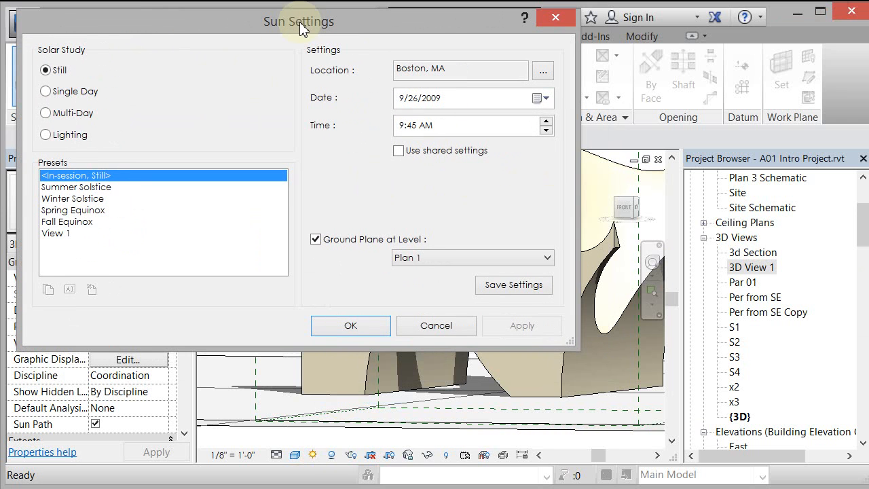
- Try the Lighting solar study with its in-session preset on the view
left_click(46, 135)
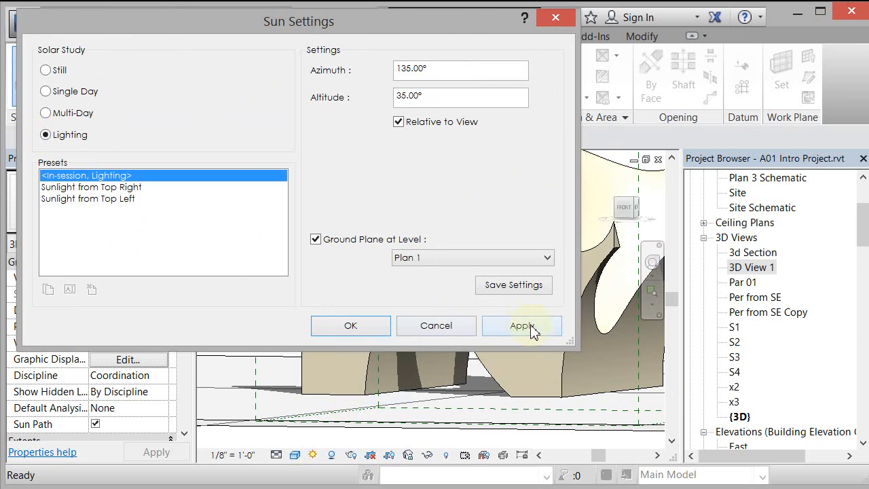
left_click(530, 330)
left_click_drag(451, 25, 868, 133)
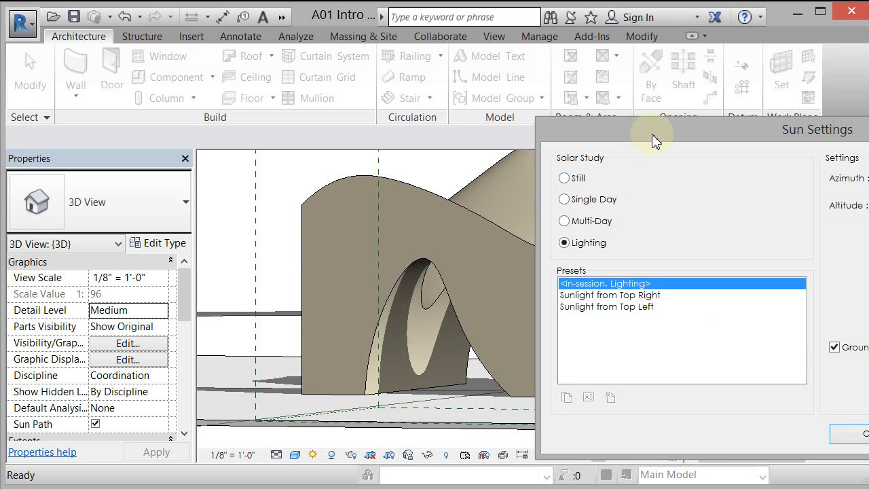
left_click_drag(655, 137, 503, 134)
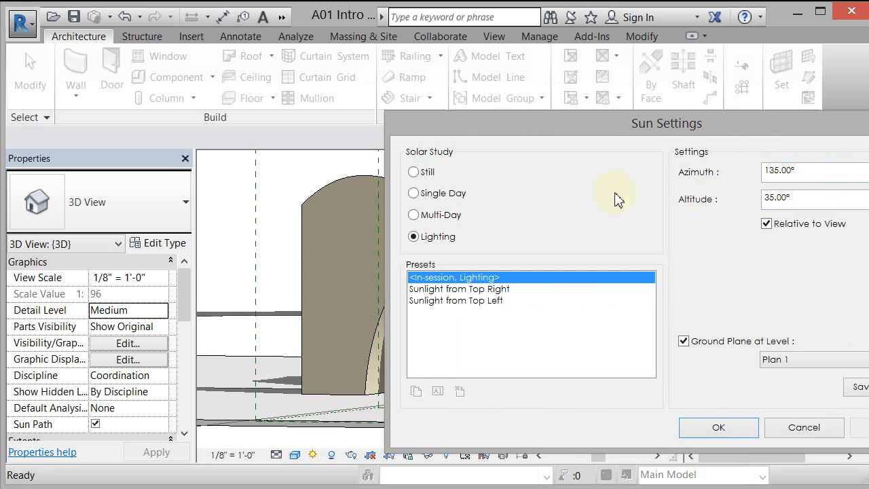
left_click_drag(563, 126, 437, 105)
- Set the solar study to Still and apply it, keeping the arches in view beside the dialog
left_click(460, 155)
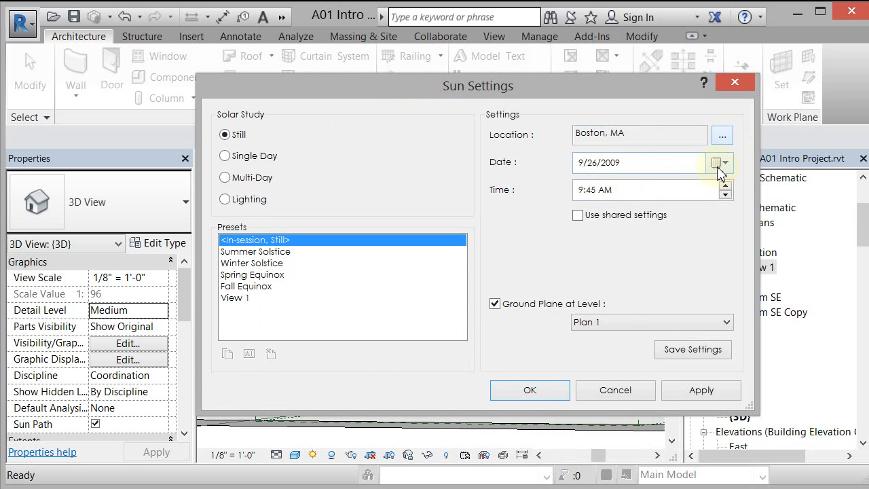
left_click(629, 169)
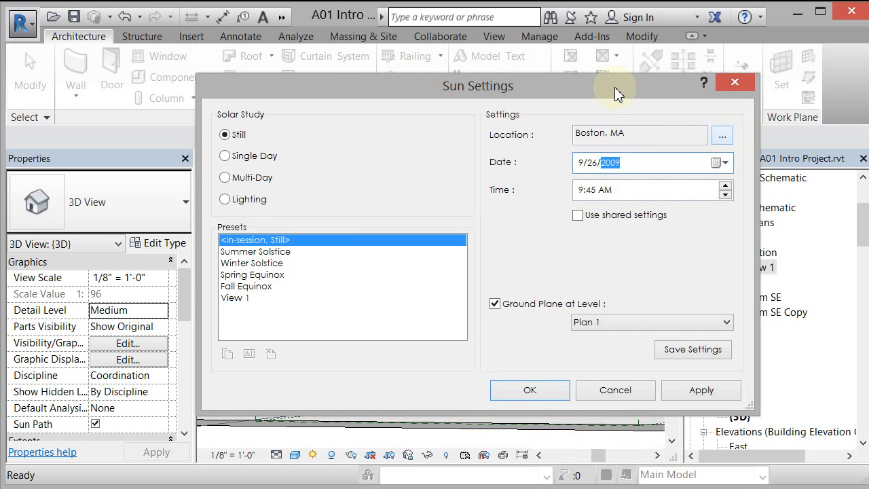
left_click_drag(556, 86, 434, 4)
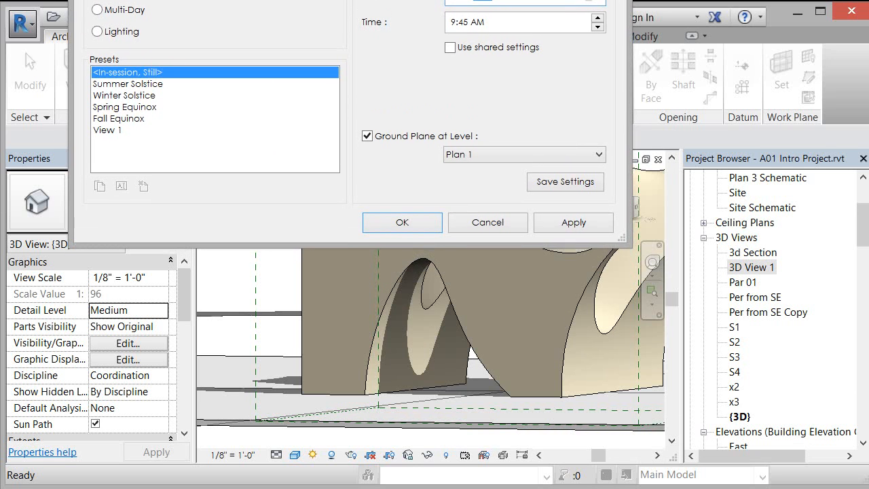
left_click(585, 222)
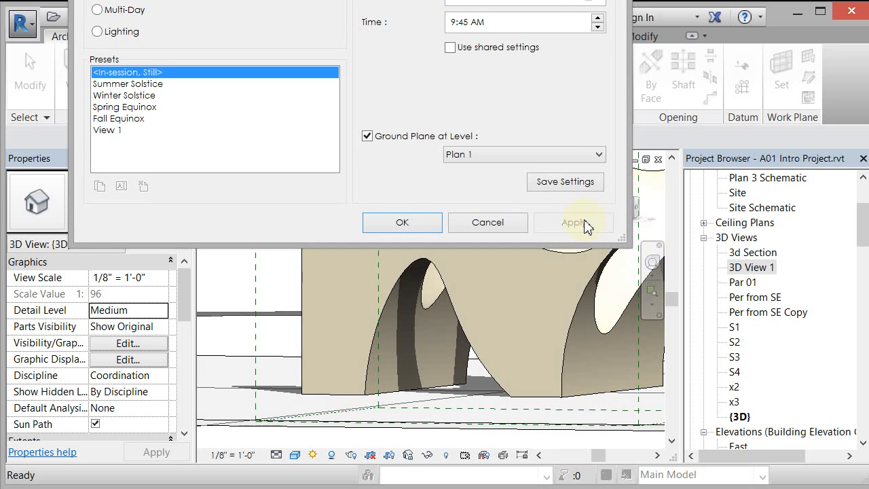
- Set the still sun time to 12:45 PM and apply it to preview the shadows
left_click(598, 19)
left_click(598, 19)
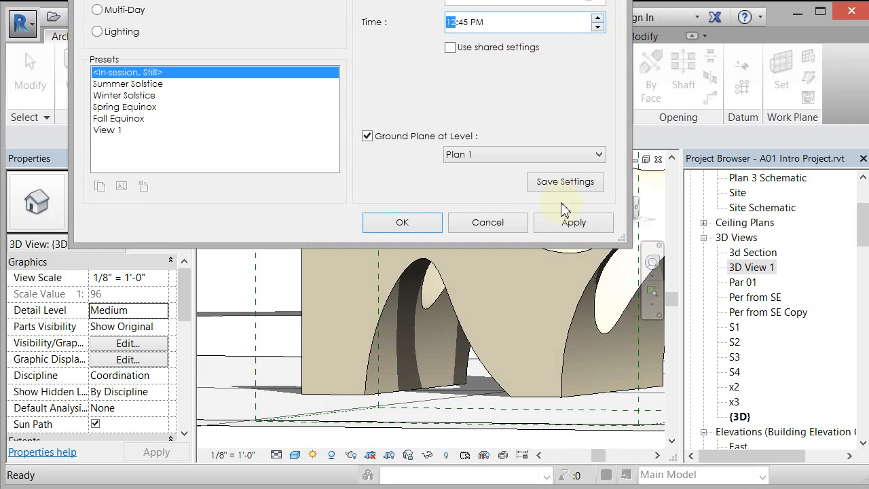
left_click(570, 222)
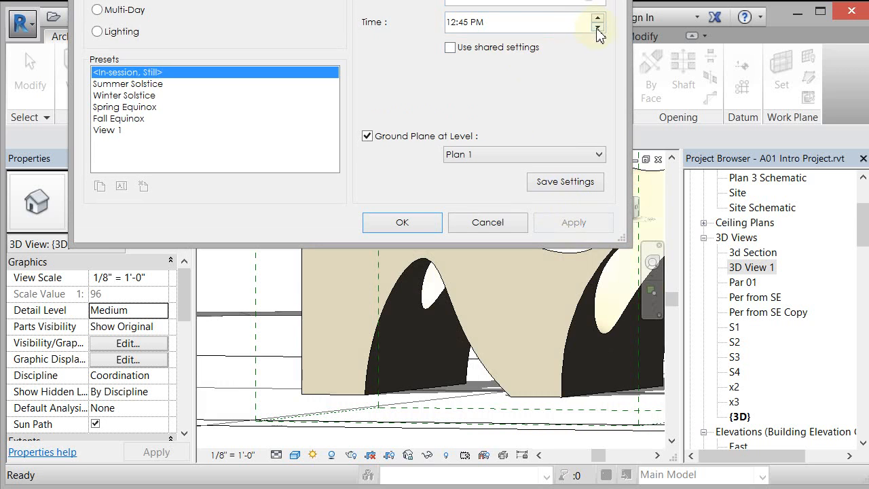
- Preview the shadows at 9:45 AM and at 10:45 AM by applying each sun time
left_click(598, 27)
left_click(577, 221)
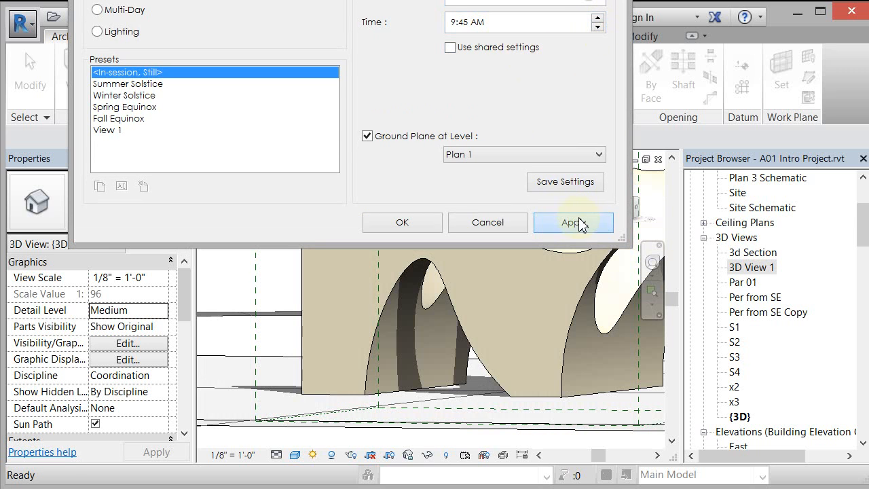
left_click(598, 28)
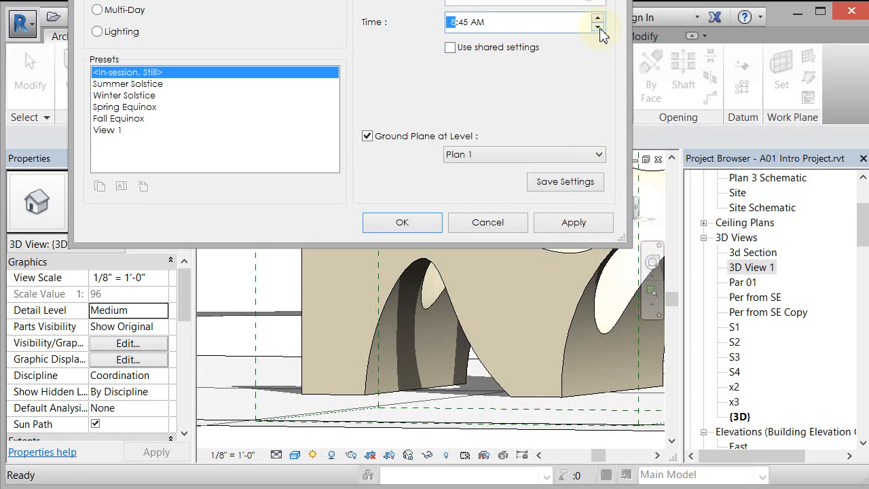
left_click(585, 224)
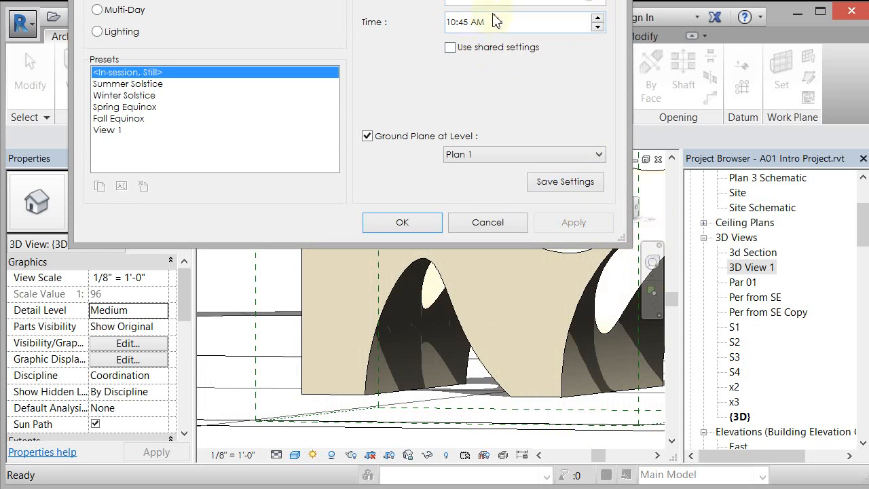
- Preview the shadows at 10:00 AM and at 10:15 AM by applying each sun time
left_click(464, 24)
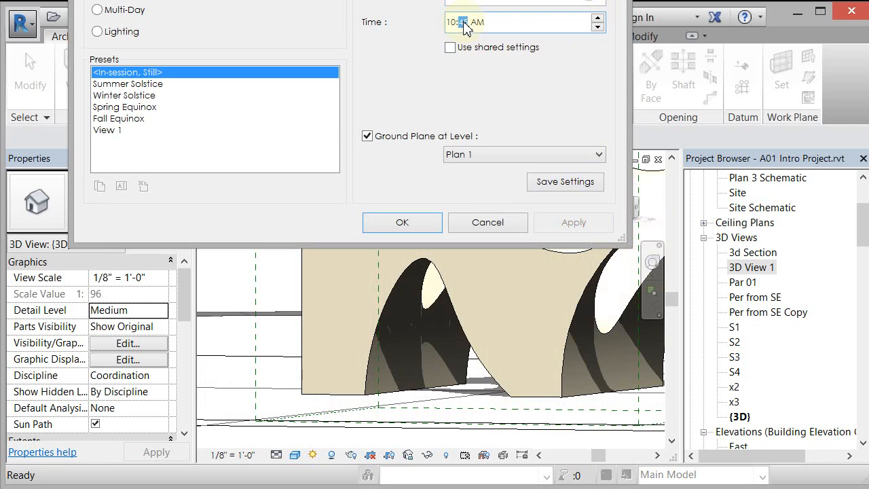
type("00")
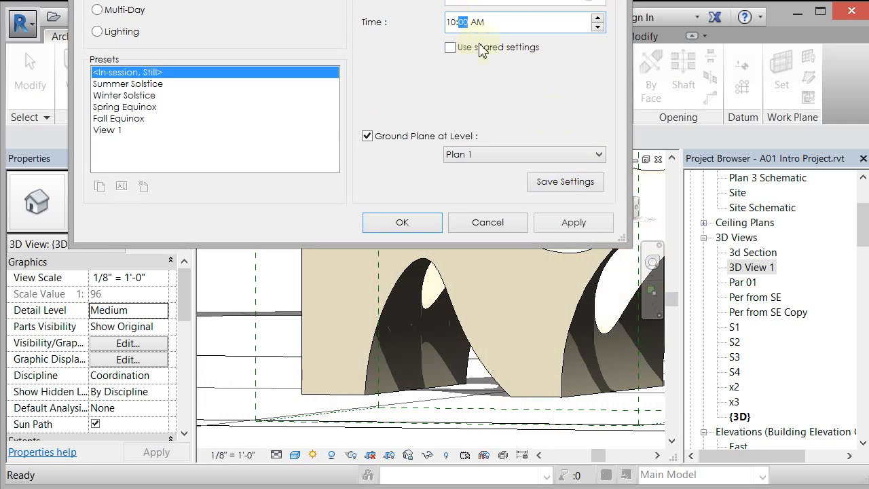
left_click(574, 222)
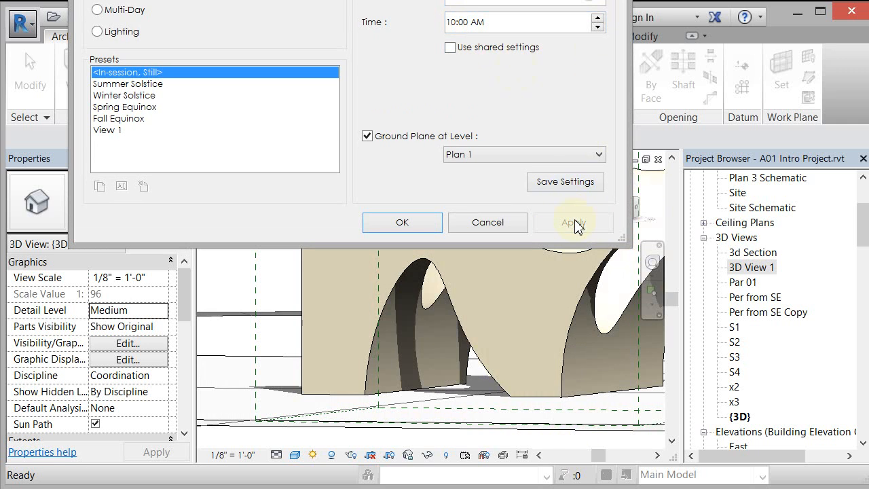
left_click(465, 25)
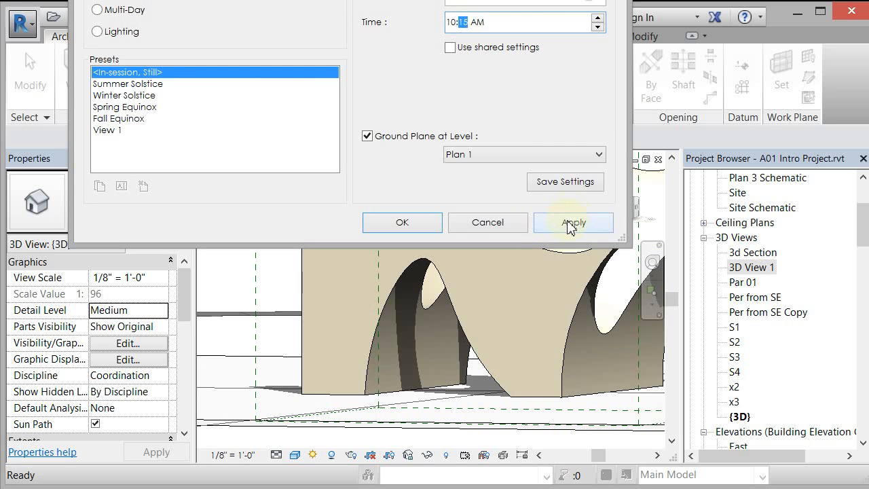
left_click(569, 221)
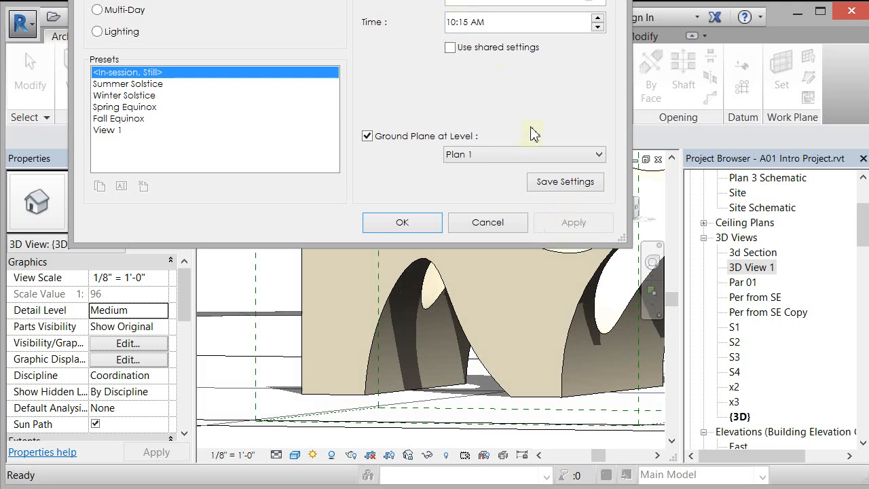
- Set the still sun time to 9:30 AM and apply it to the view
left_click(465, 24)
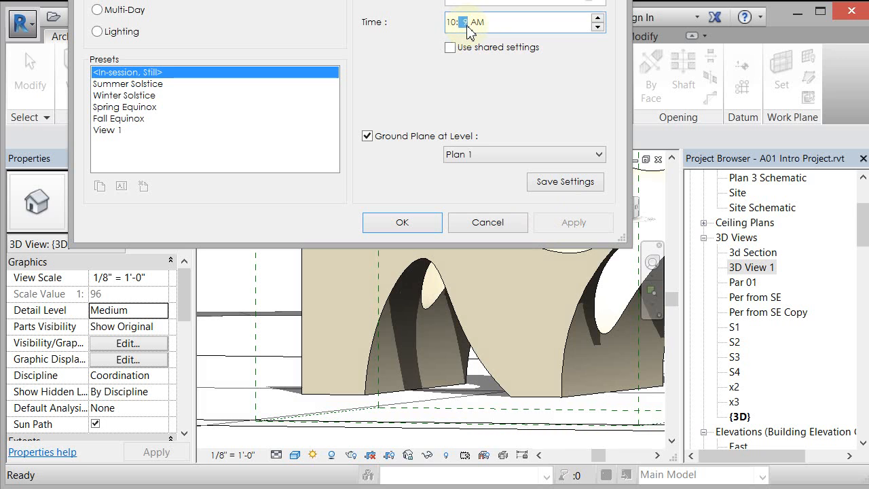
type("30")
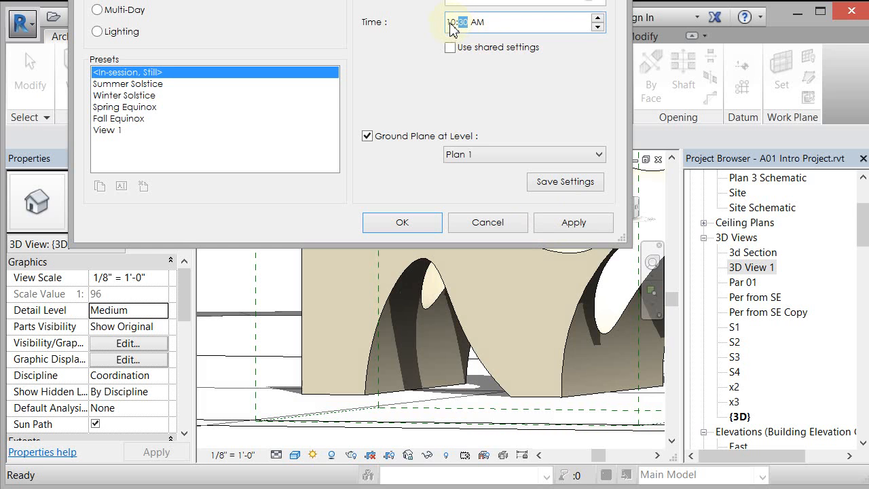
left_click(450, 23)
type("9")
left_click(587, 224)
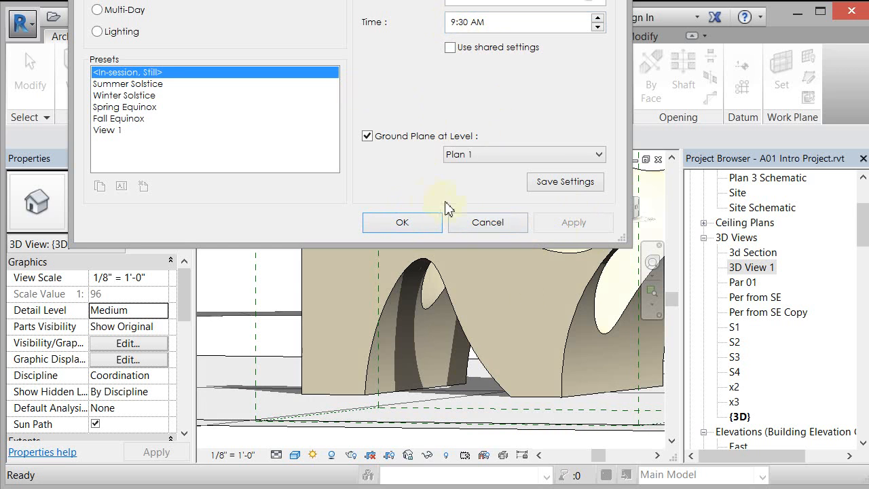
- Save the current still sun settings as a preset named View 2 and accept the sun settings
left_click(562, 182)
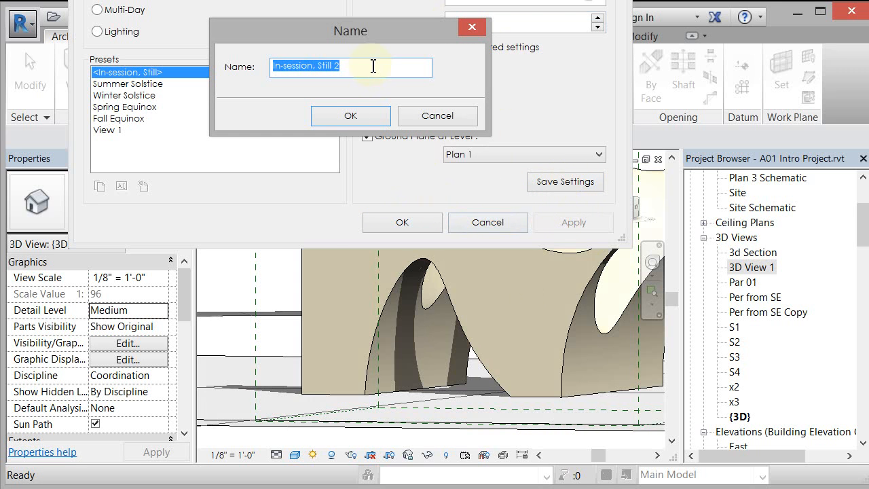
type("View")
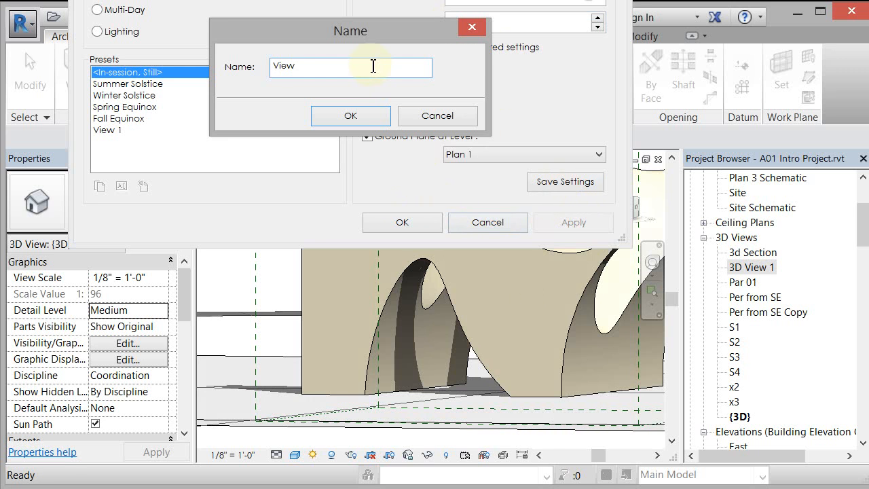
key("Return")
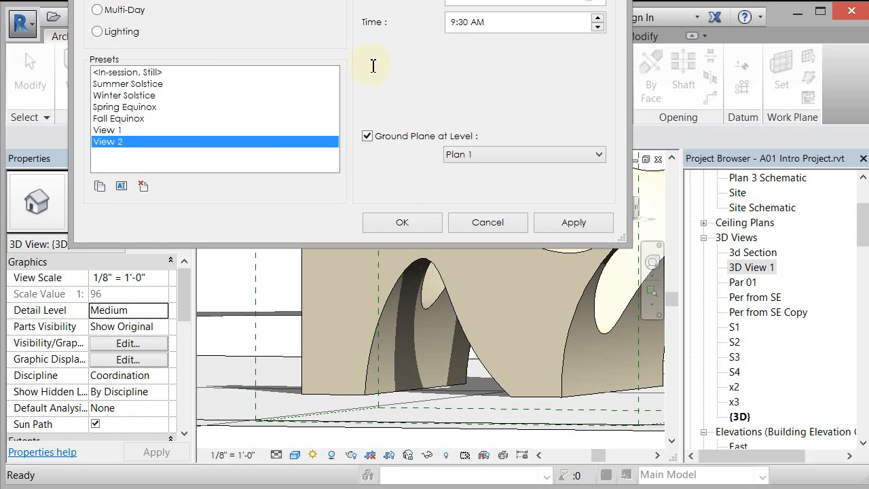
left_click(403, 222)
- Open 3D View 1 and apply the View 2 sun preset to it
double_click(742, 269)
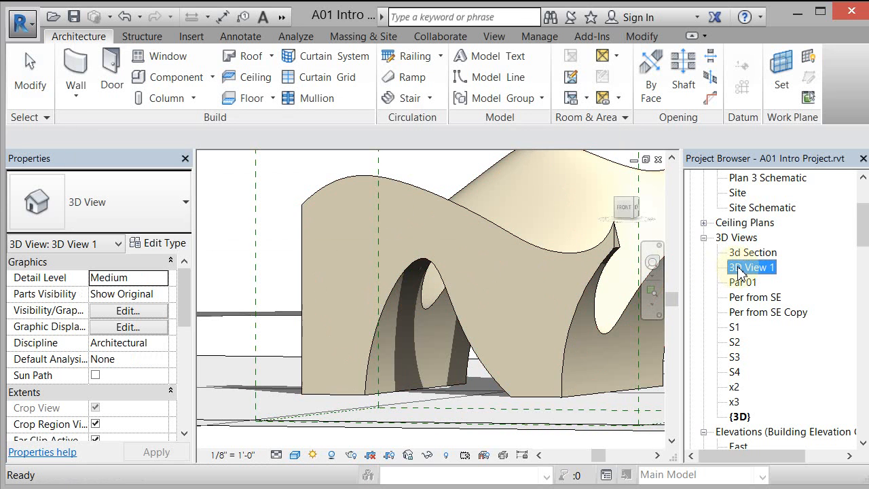
left_click(313, 454)
left_click(331, 400)
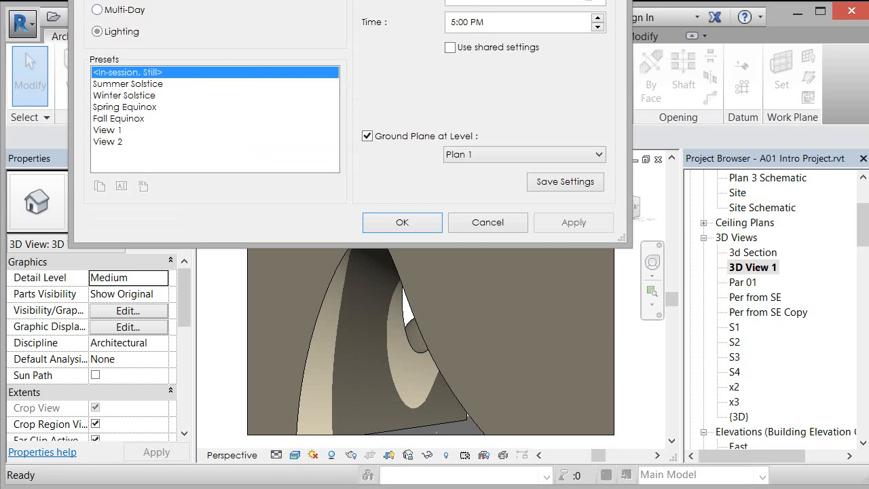
left_click(109, 141)
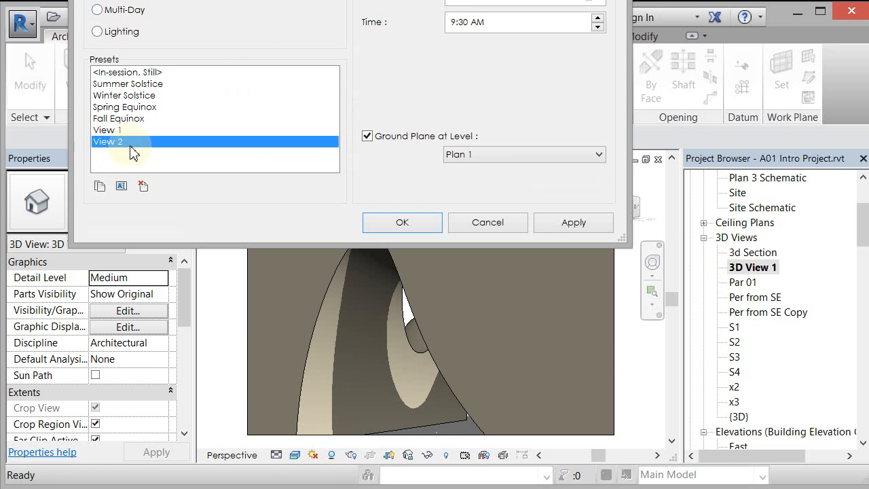
left_click(572, 223)
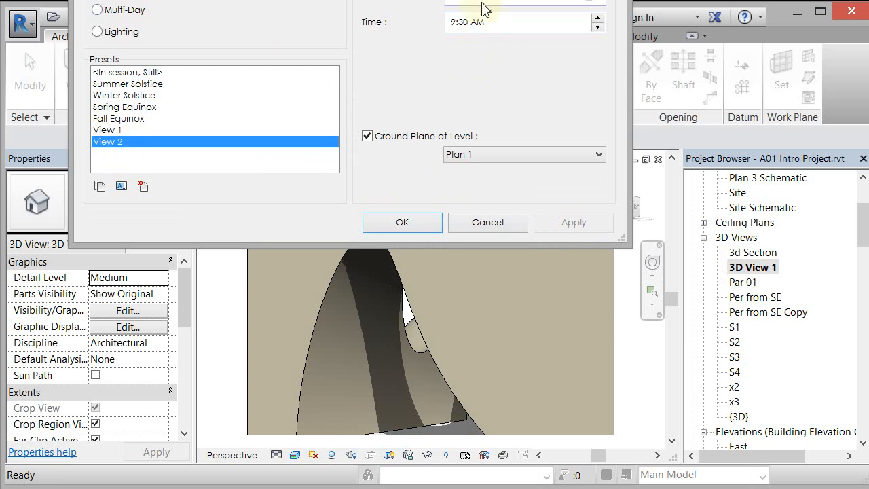
left_click(407, 226)
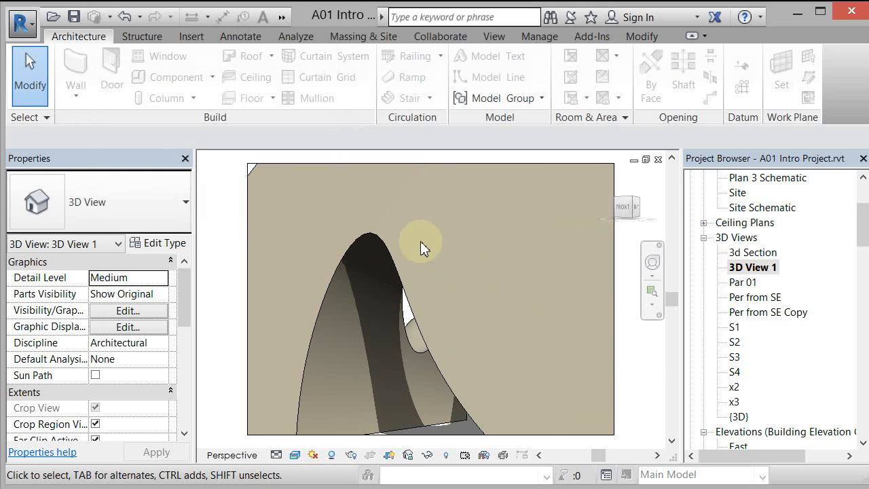
- Open the material assigned to the Model subcategory of Imports in Families in the imported object styles
left_click(538, 38)
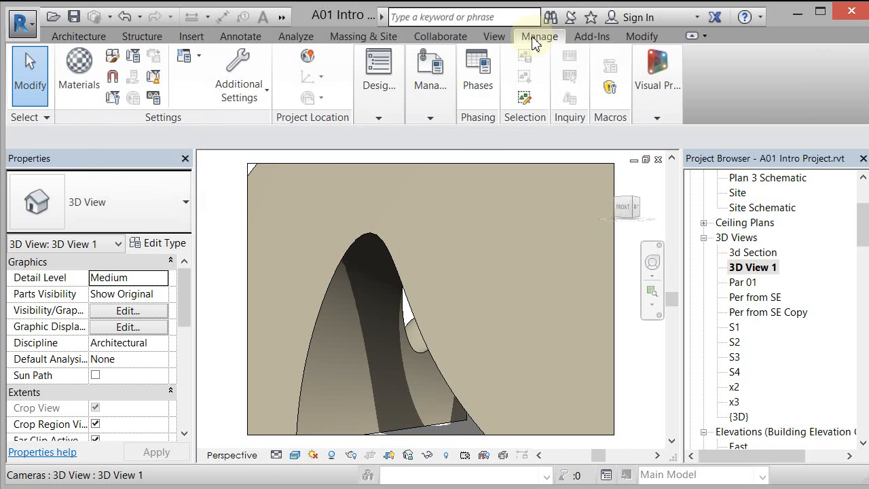
left_click(112, 59)
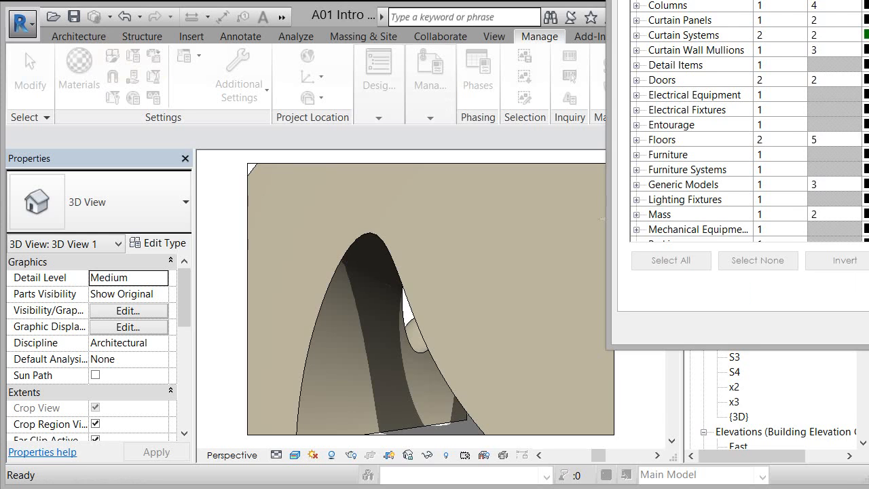
left_click_drag(782, 0, 231, 21)
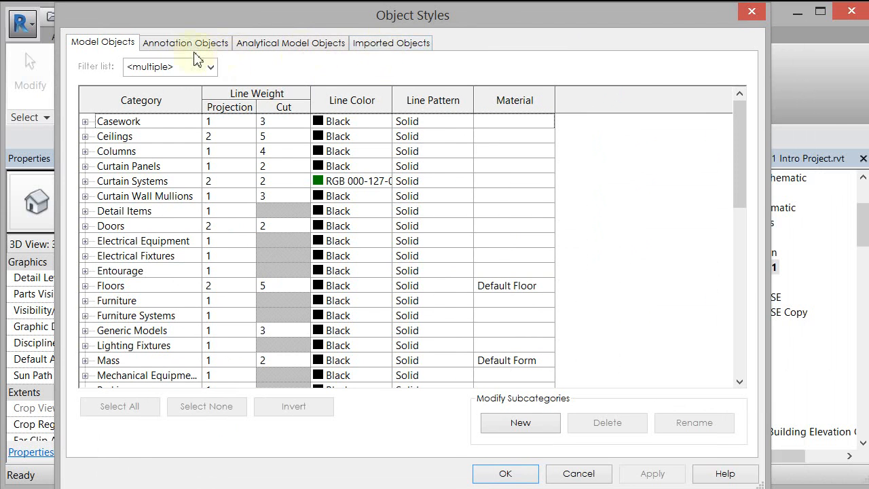
left_click(395, 48)
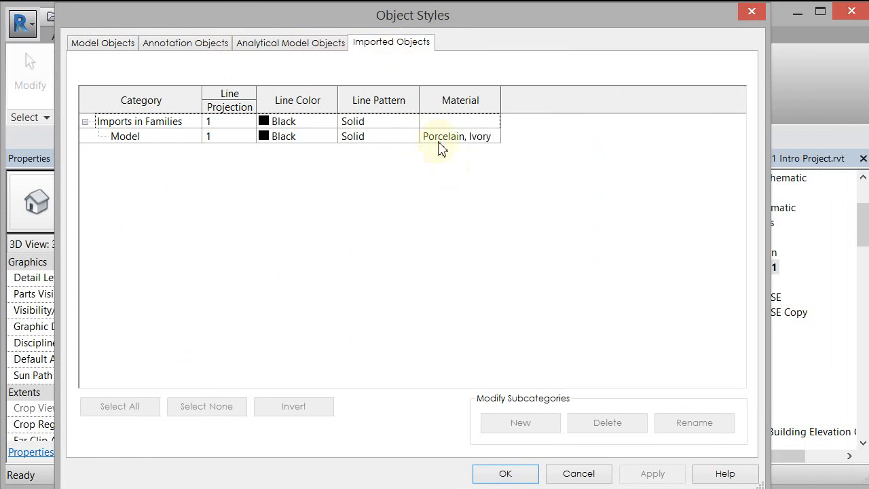
left_click(496, 137)
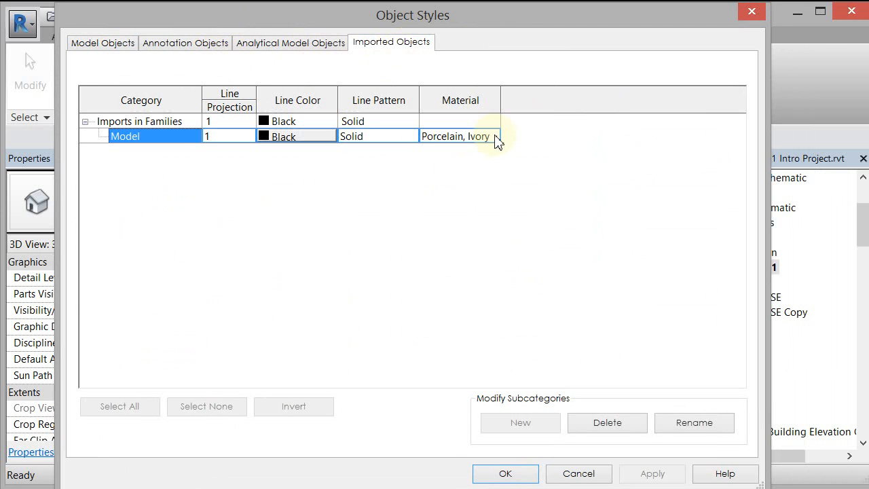
left_click(496, 137)
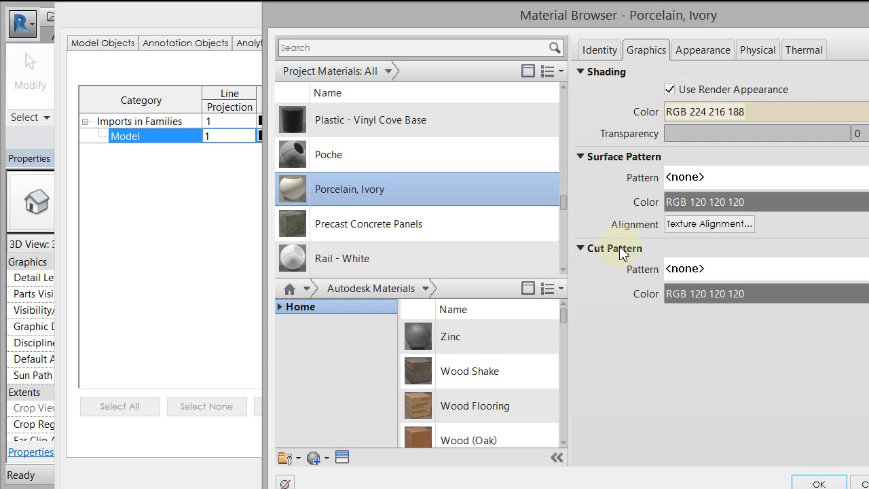
- Review the appearance and graphics settings of the Porcelain, Ivory material, and close the material and object style settings
left_click(701, 50)
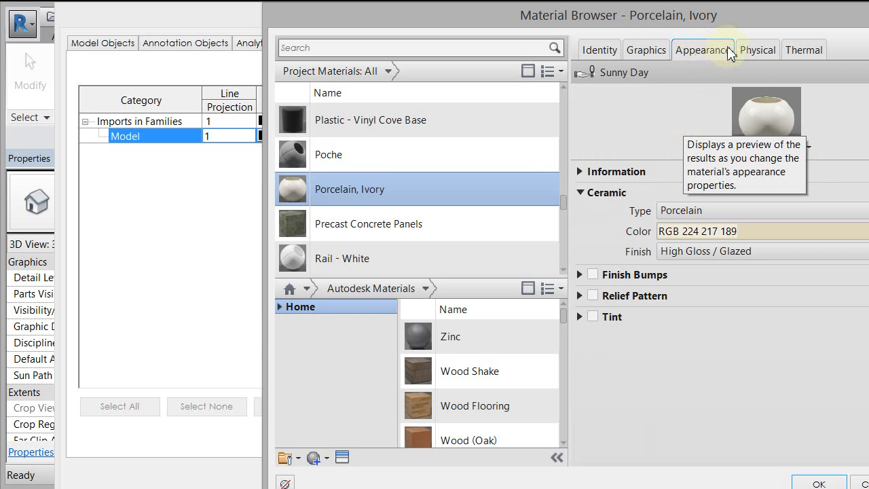
left_click(652, 52)
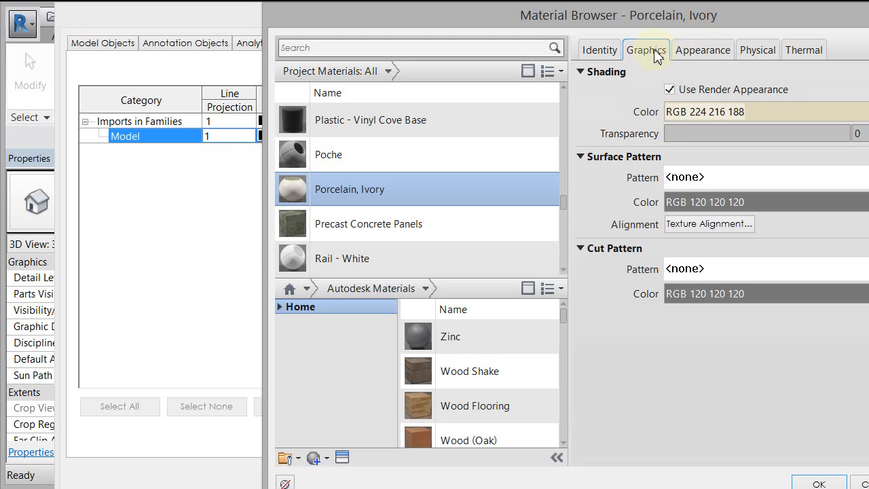
left_click(710, 50)
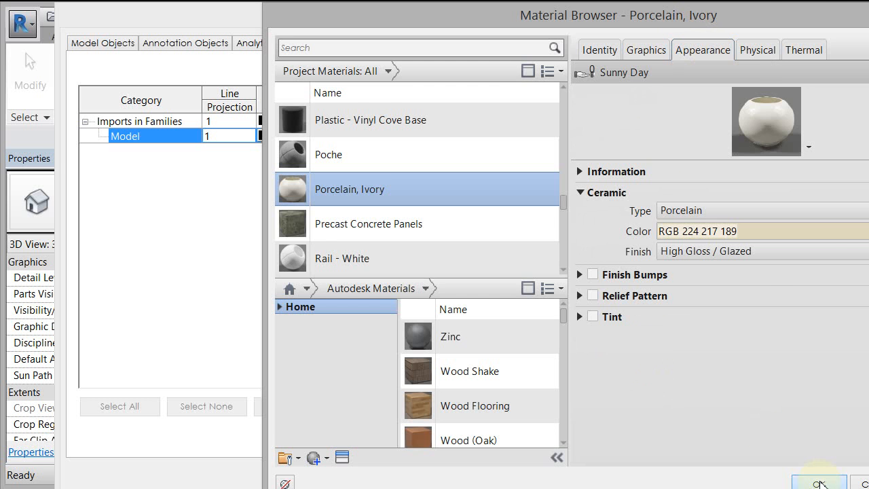
left_click(799, 477)
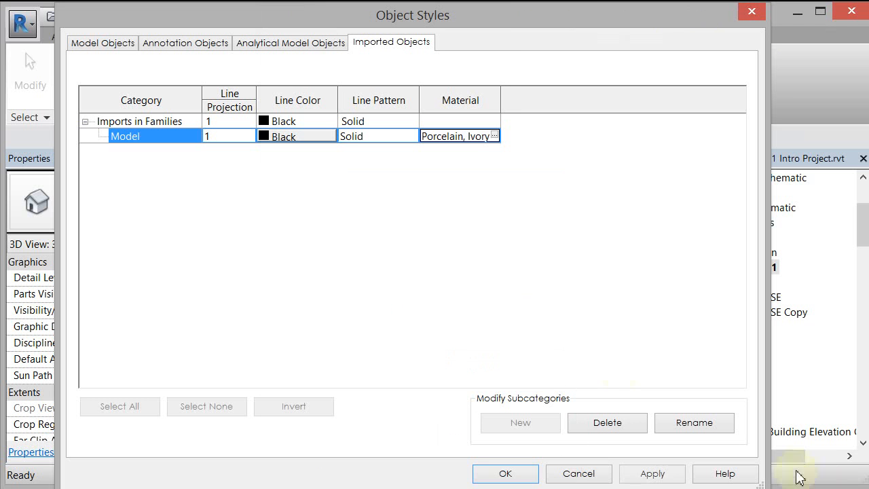
left_click(512, 473)
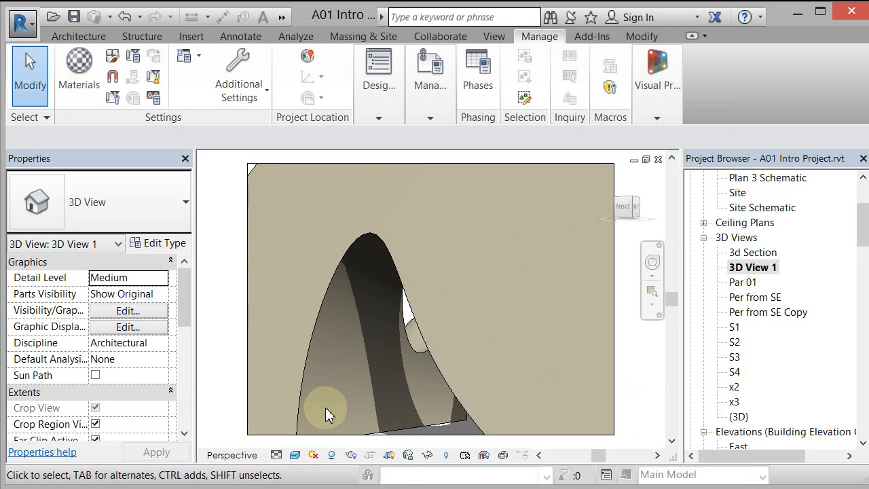
- Render 3D View 1 at Medium quality with the Exterior: Sun only lighting scheme
left_click(350, 454)
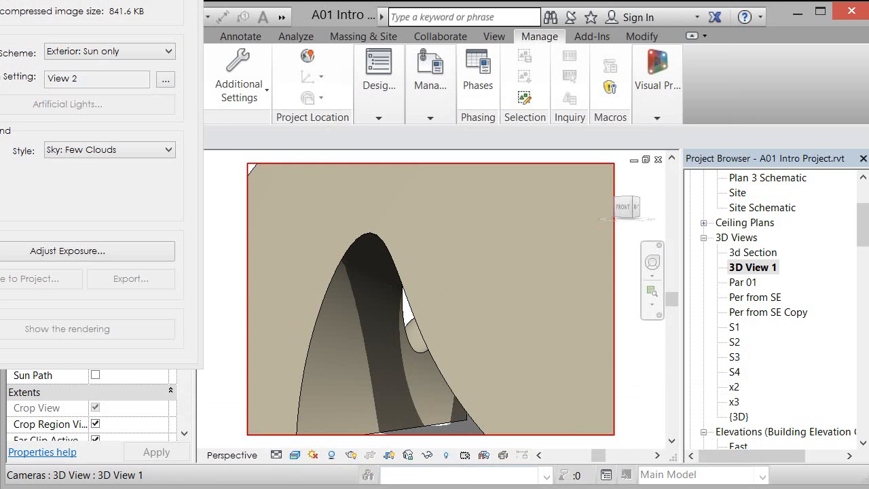
left_click_drag(67, 0, 143, 0)
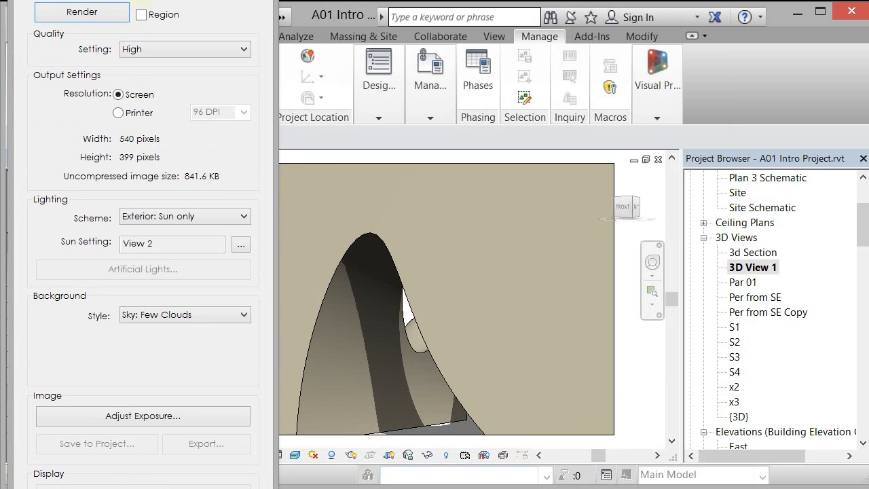
left_click(169, 53)
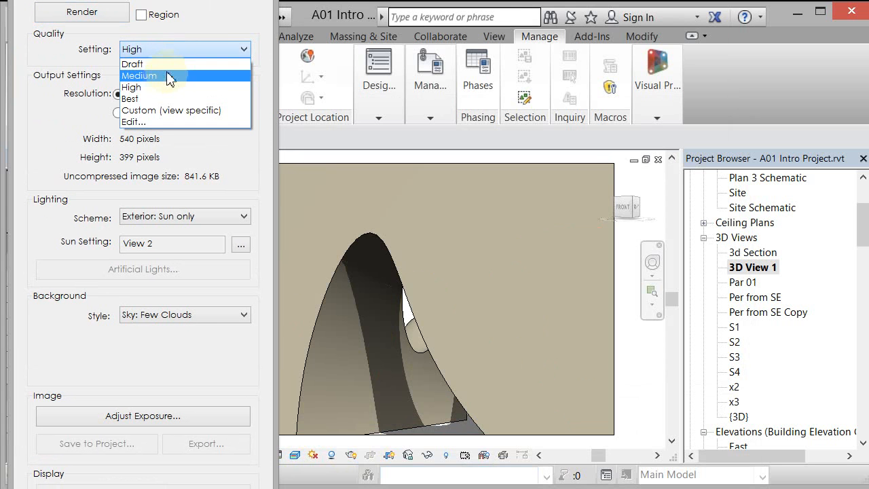
left_click(168, 76)
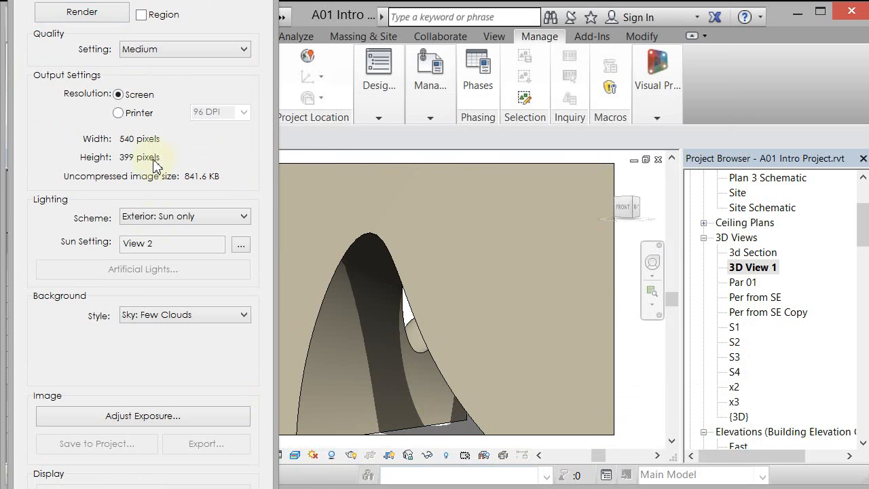
left_click(175, 217)
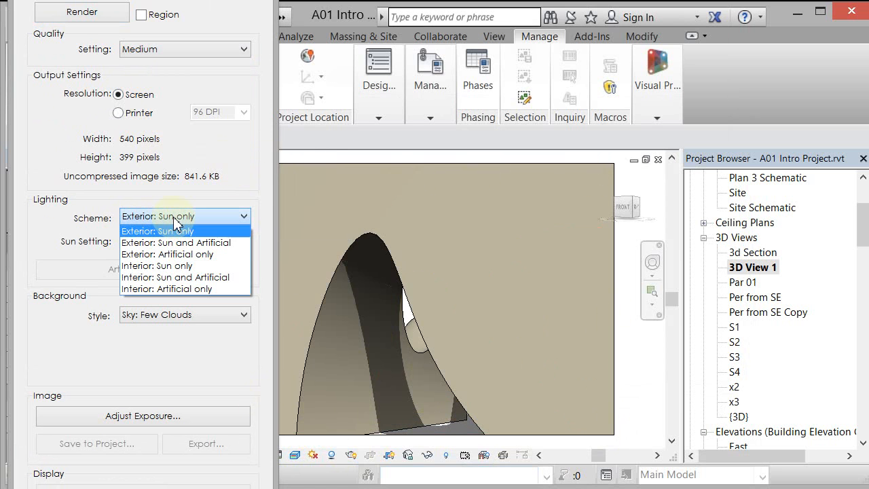
left_click(173, 232)
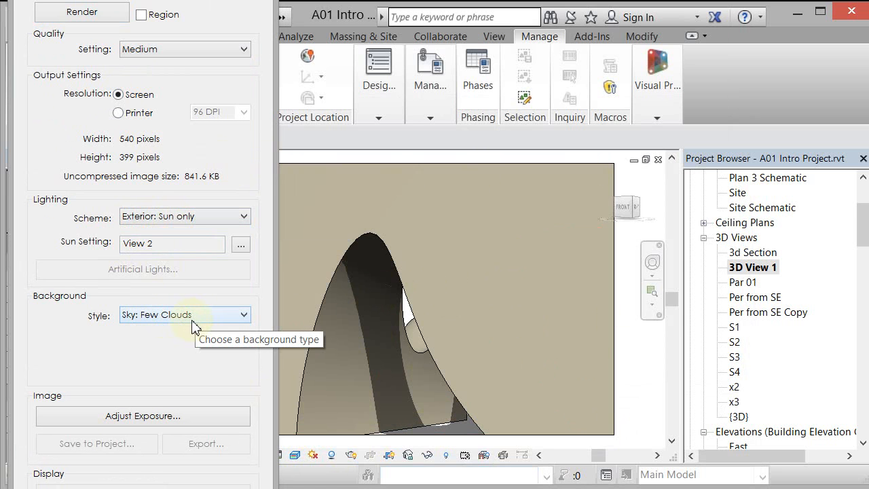
left_click(92, 14)
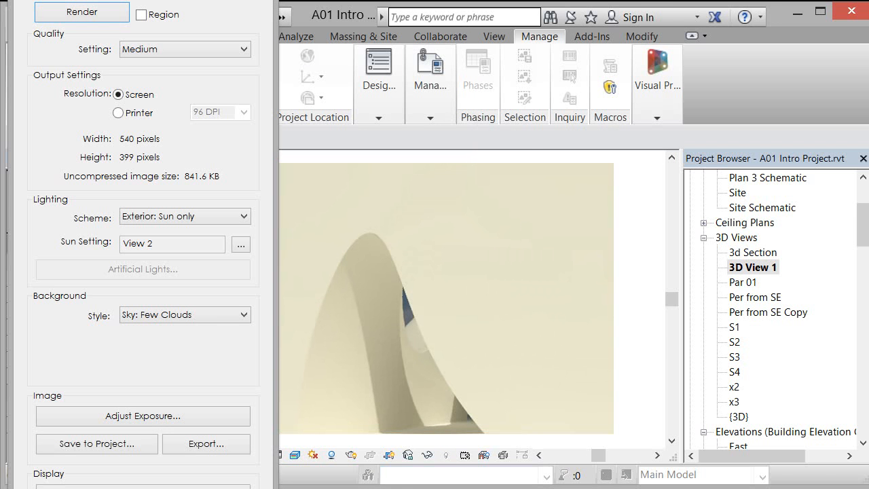
- Darken the rendered image by setting its exposure value to 14.88 and applying it
left_click_drag(225, 1, 787, 0)
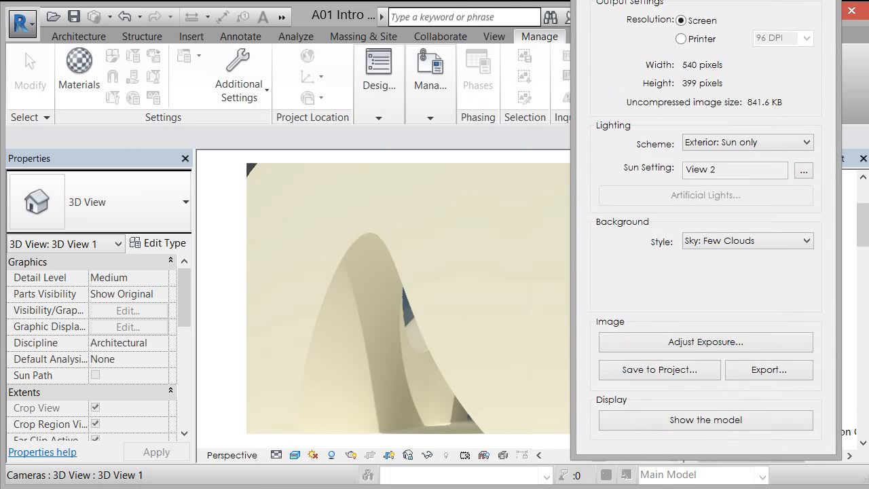
left_click(672, 350)
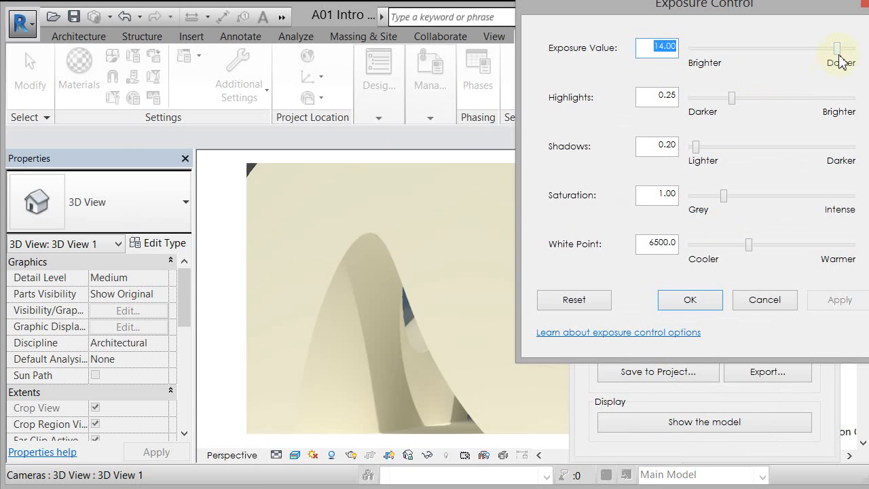
left_click_drag(837, 50, 842, 55)
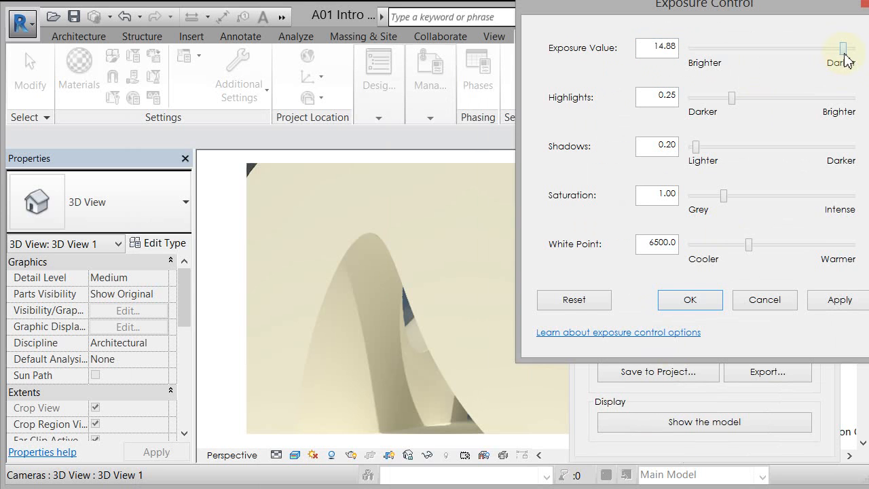
left_click(837, 300)
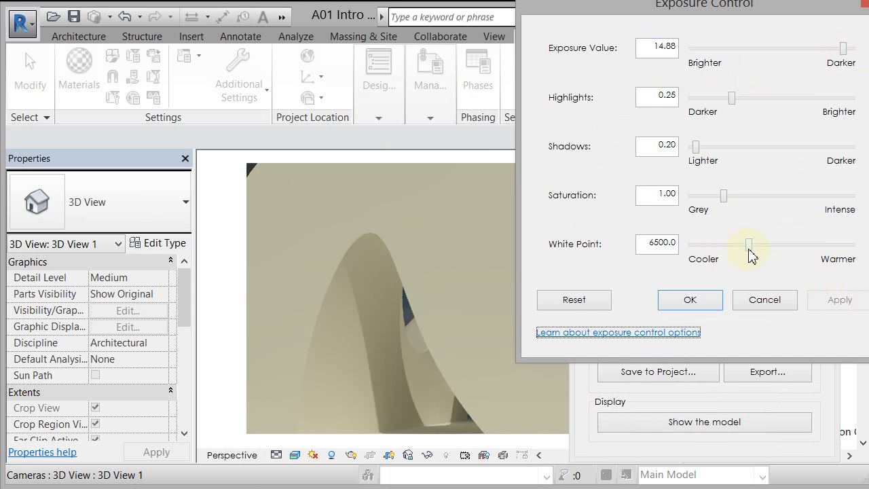
- Make the rendered image cooler by setting the white point to 5057.9 and applying it
left_click_drag(748, 249, 731, 248)
left_click(841, 303)
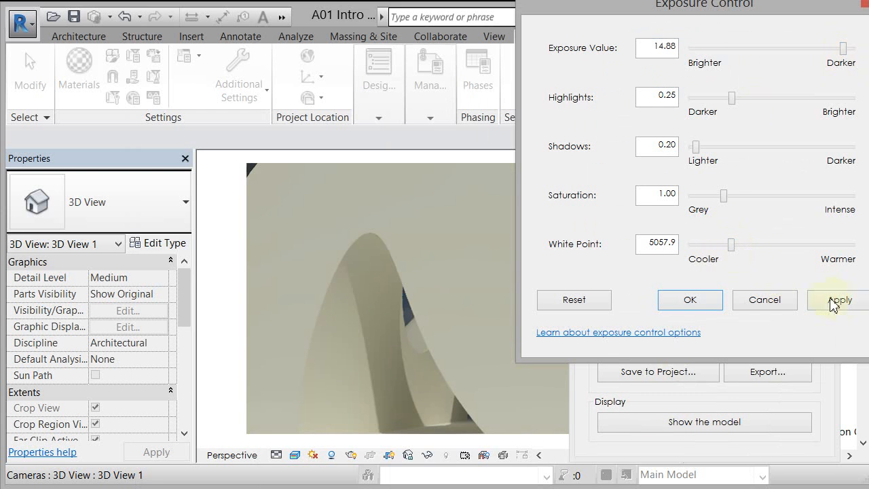
left_click(841, 303)
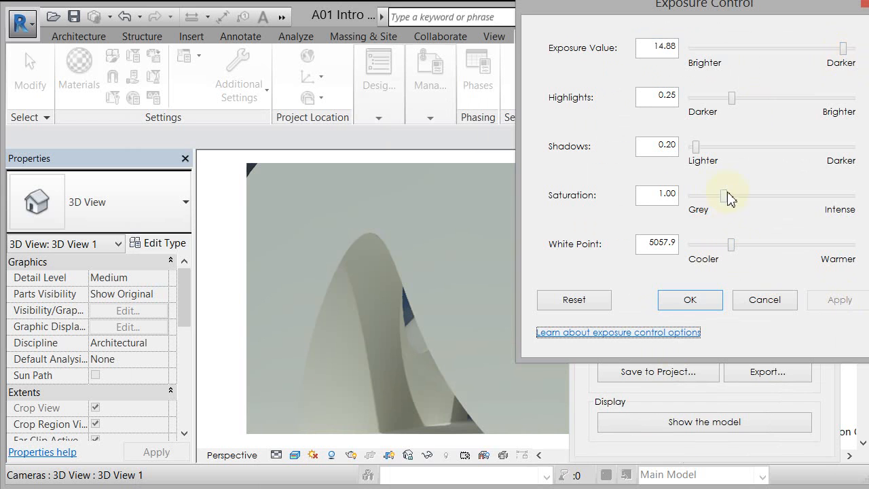
- Preview the rendered image at saturation 0.00, and set and apply a saturation of 2.72
left_click_drag(723, 195, 695, 207)
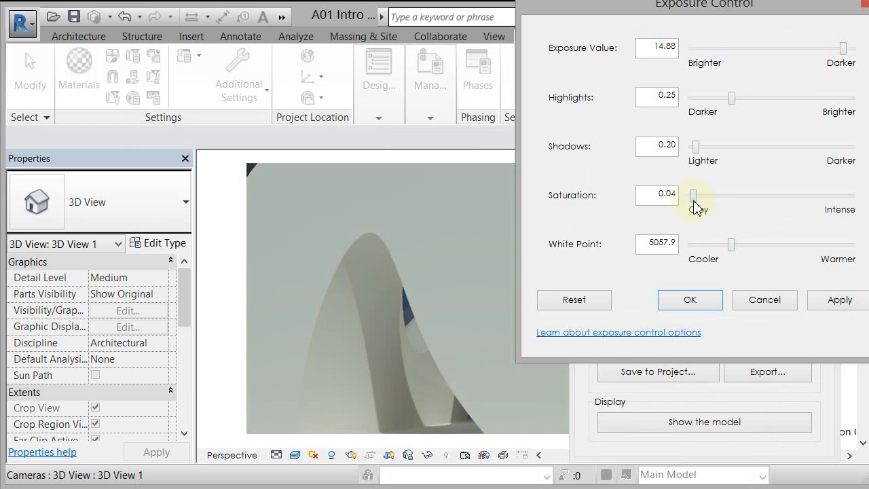
left_click(845, 305)
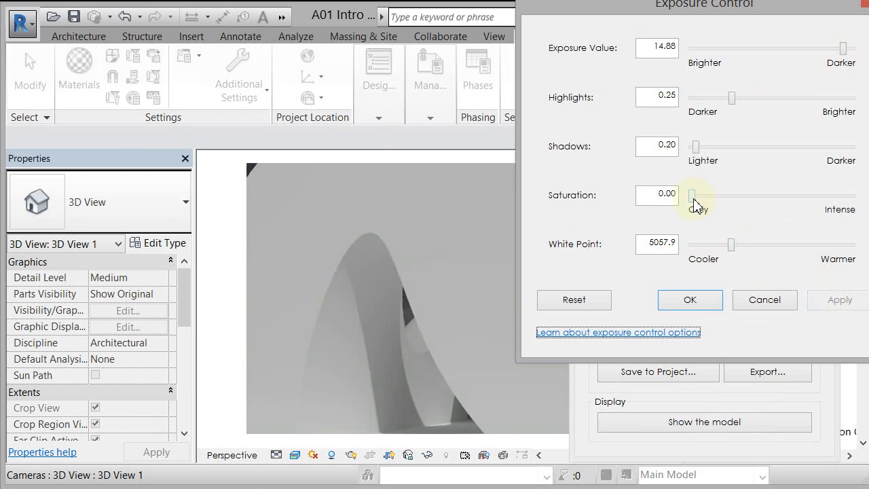
left_click_drag(694, 202, 780, 207)
left_click(840, 302)
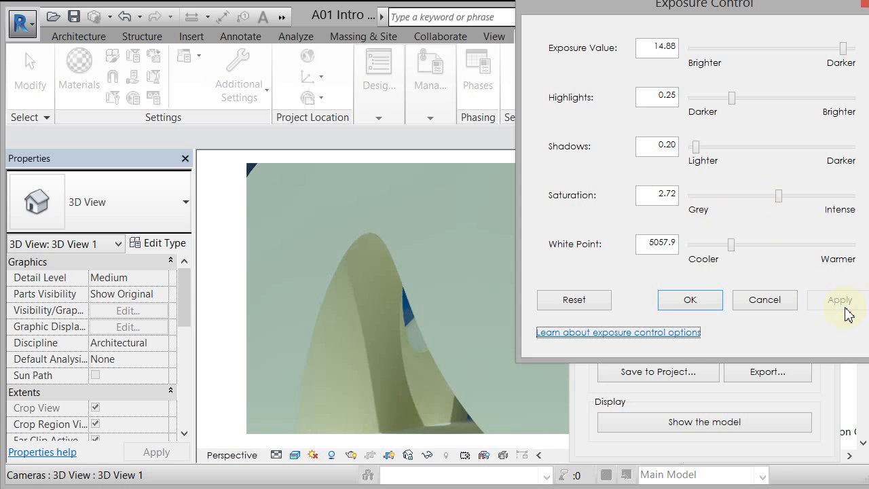
- Reduce the rendered image's saturation to 1.13, apply it and accept the exposure settings
left_click_drag(778, 201, 727, 203)
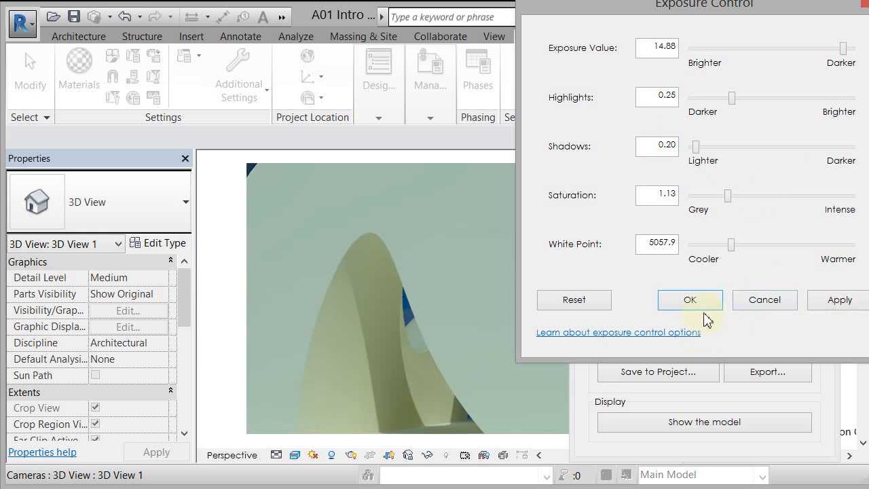
left_click(832, 302)
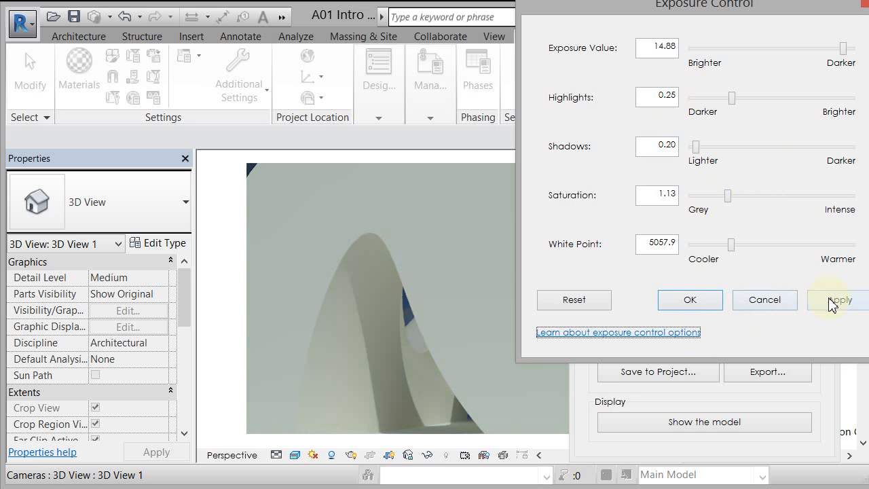
left_click(682, 302)
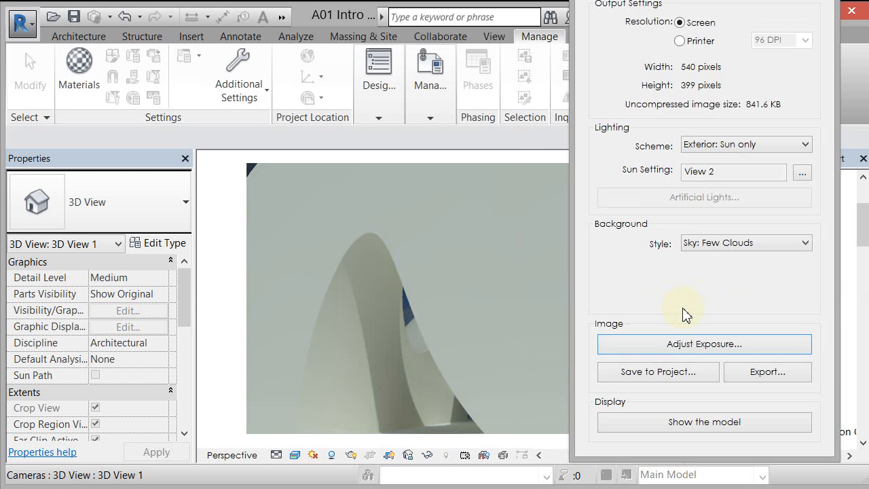
- Save the rendered image to the project under the name View 1
left_click(663, 373)
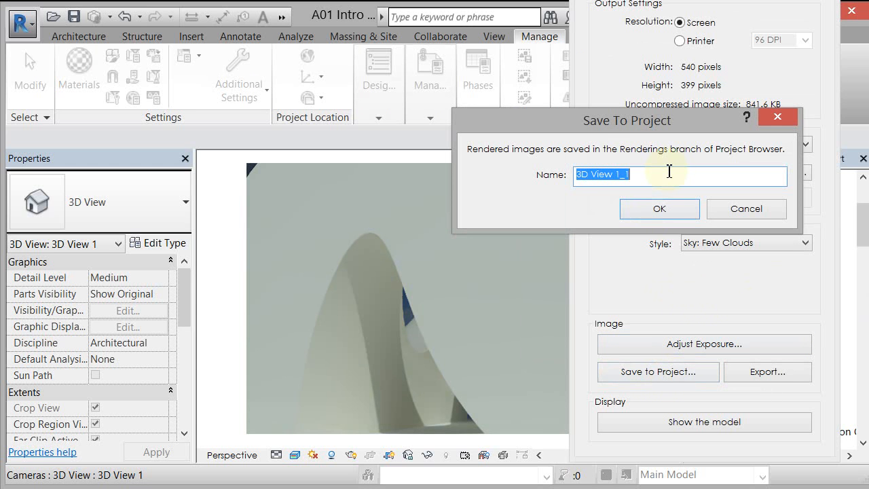
type("View")
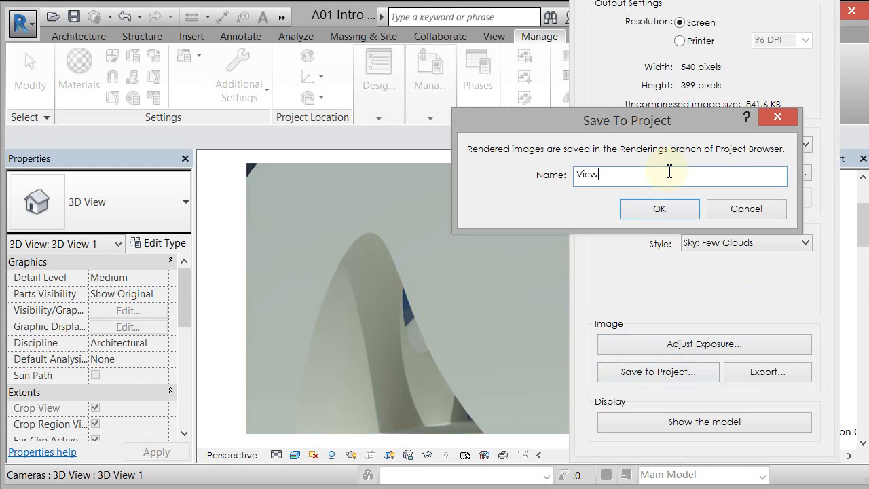
type(" 2")
key("Return")
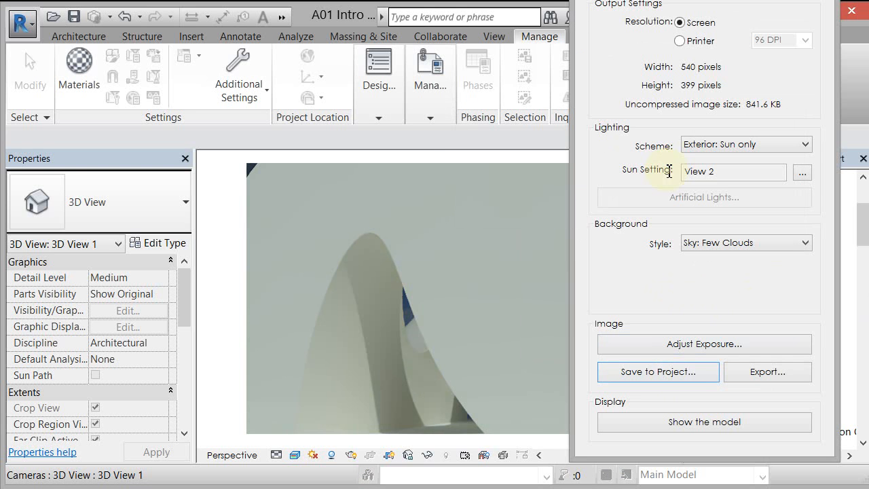
- Export the rendered image to the Desktop as a JPEG file named 3D View 1, and close the rendering settings
left_click(759, 374)
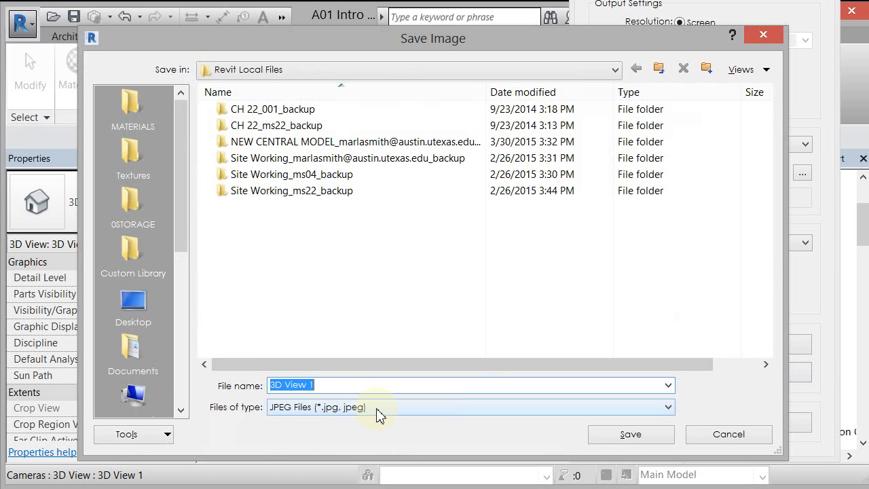
left_click(133, 305)
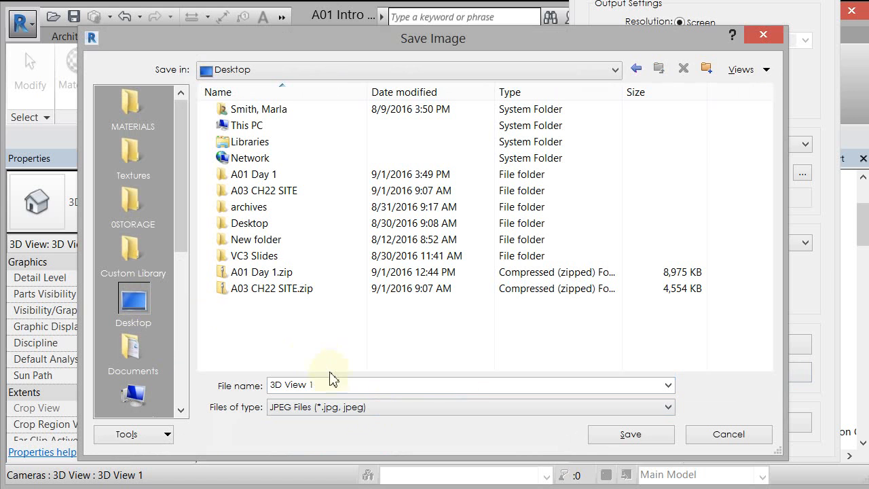
left_click(624, 434)
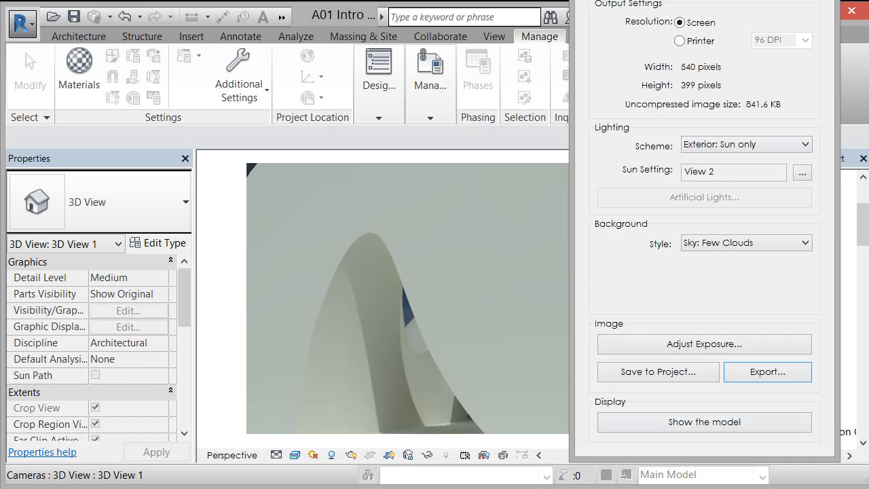
key("Escape")
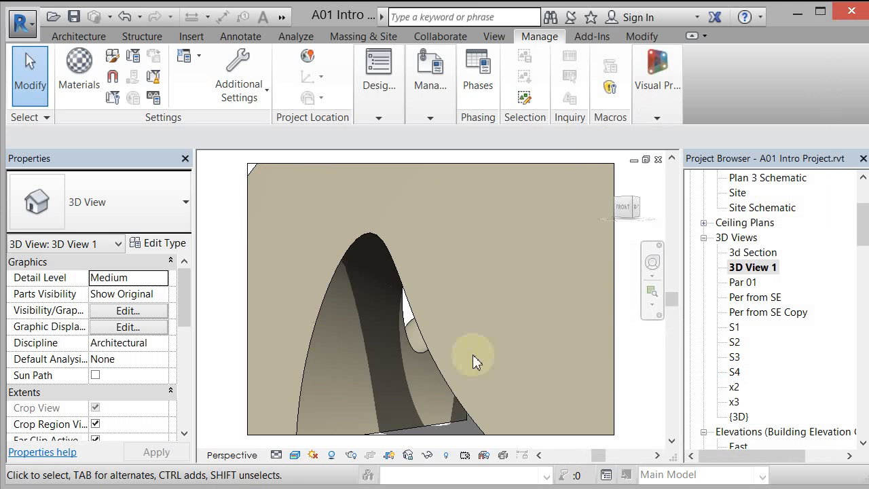
- Open the 0000 - COMPOSITION sheet and delete the Per from SE Copy Linen raster image in its upper-right corner
left_click_drag(862, 228, 864, 286)
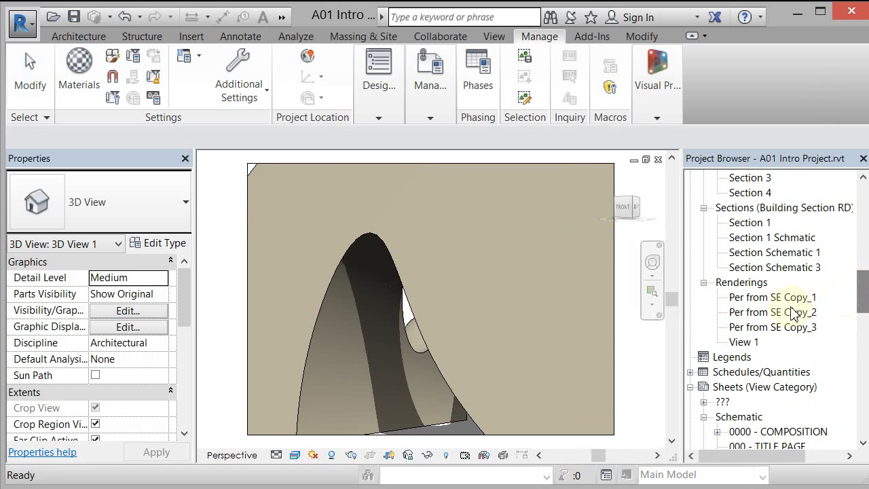
left_click(747, 342)
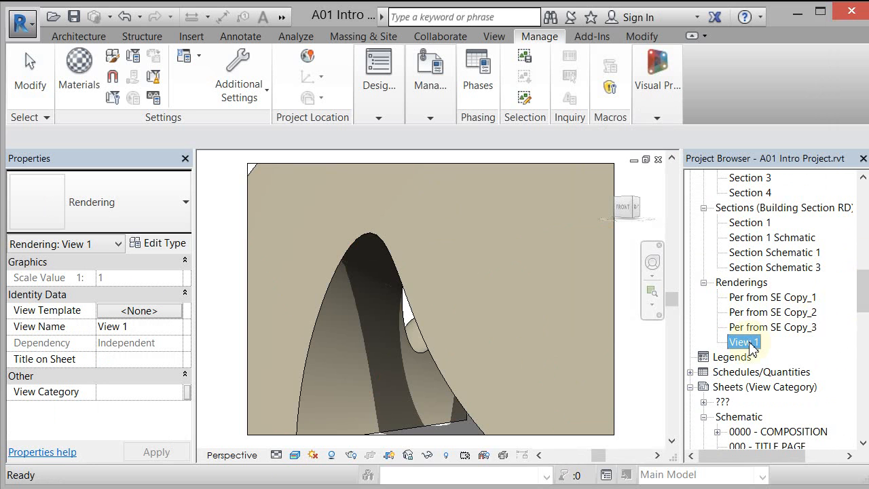
left_click(741, 433)
double_click(741, 435)
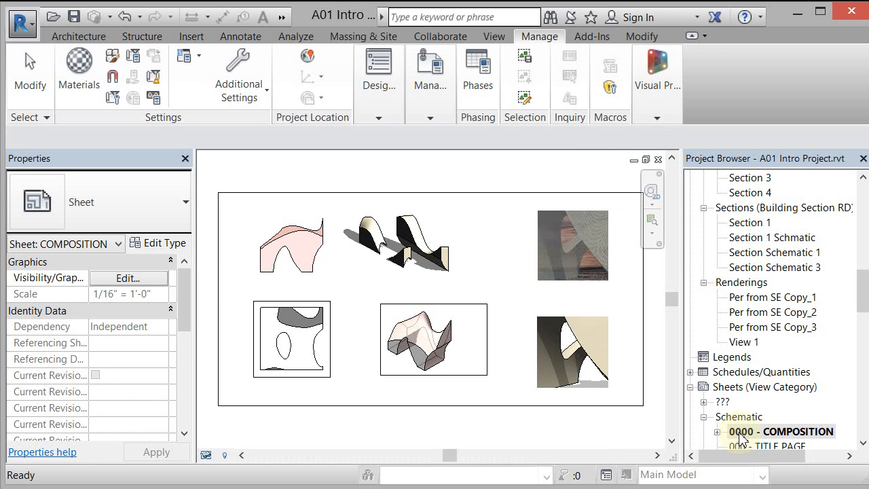
left_click(592, 258)
key("Delete")
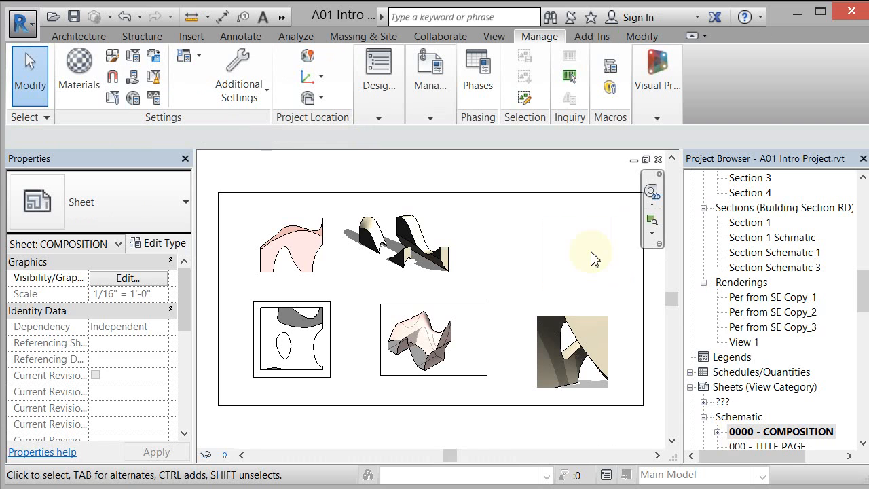
- Place the View 1 rendering in the sheet's empty upper-right area and change its viewport type to Viewport Gr No Title
left_click_drag(749, 348, 568, 234)
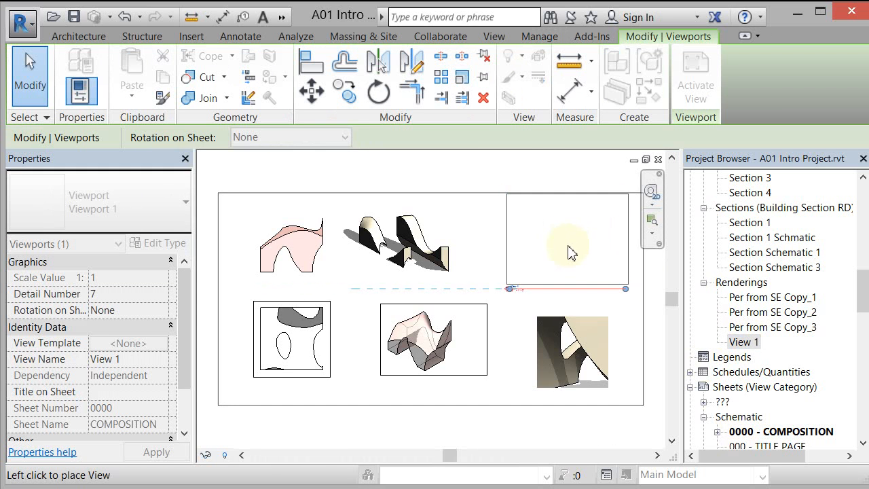
left_click(568, 251)
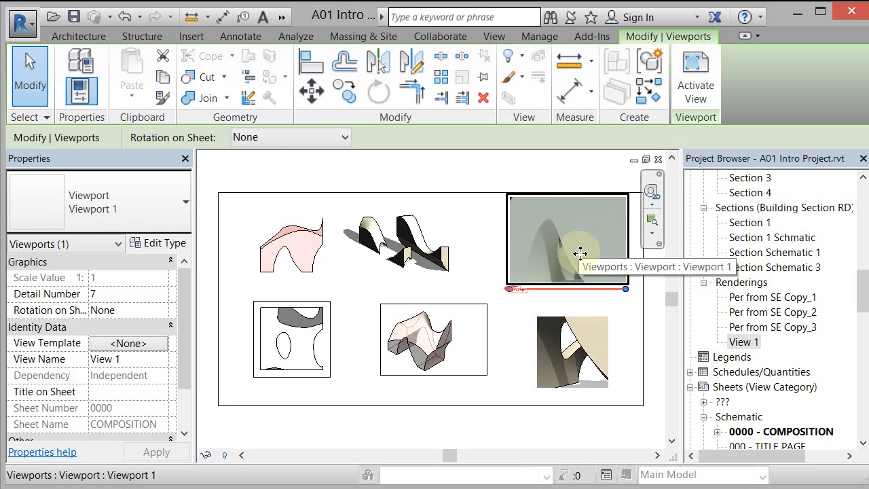
left_click(160, 203)
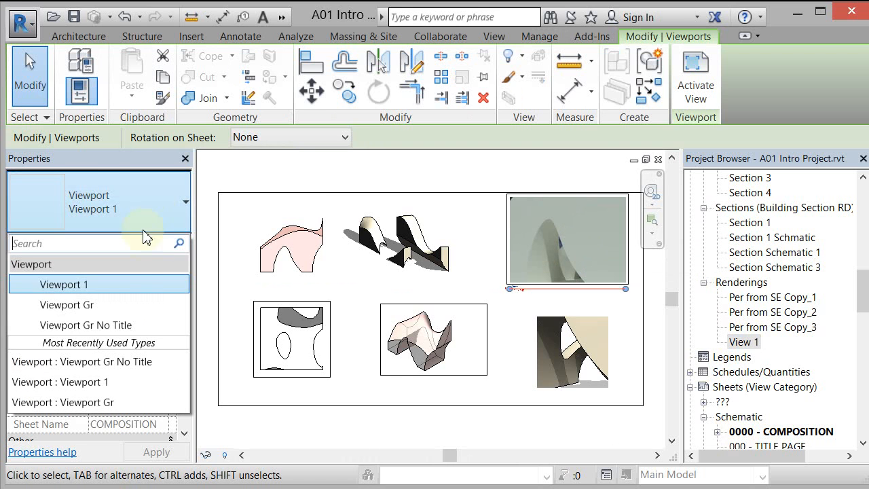
left_click(125, 324)
- Activate the View 1 viewport, shrink its raster image proportionally to about 5 1/8" wide, and move it above the lower-right perspective
double_click(583, 264)
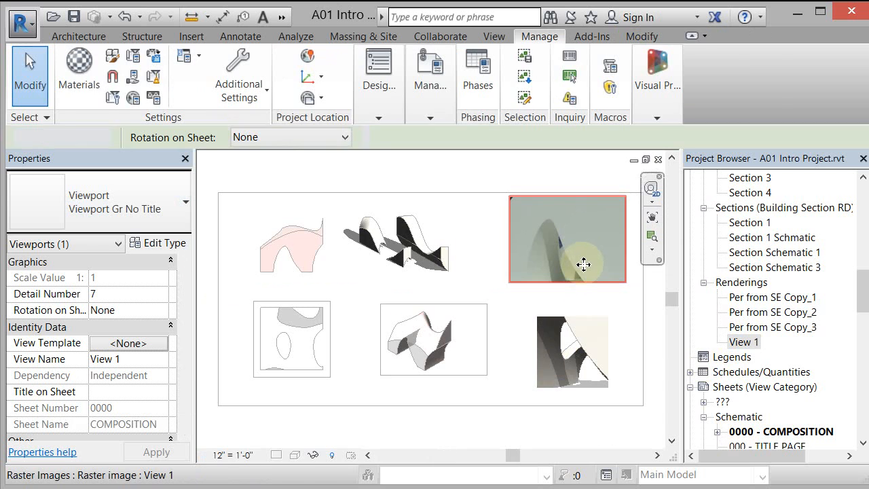
left_click(574, 322)
left_click(577, 291)
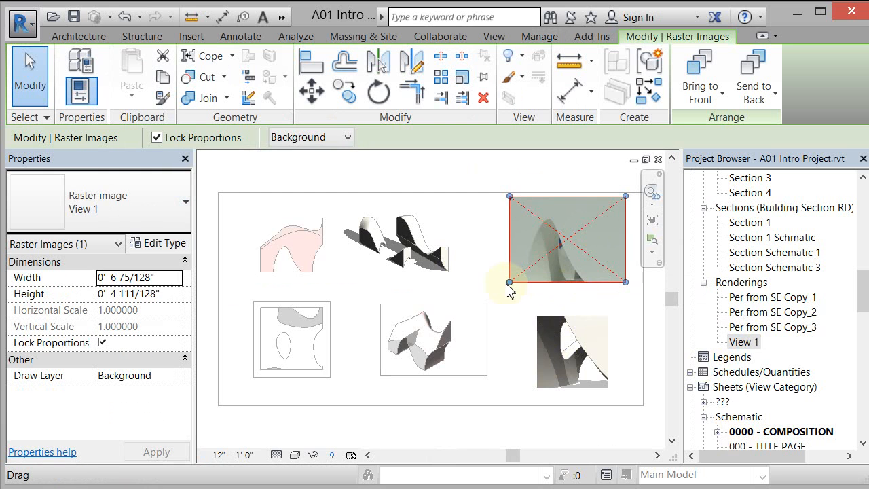
left_click_drag(507, 287, 538, 269)
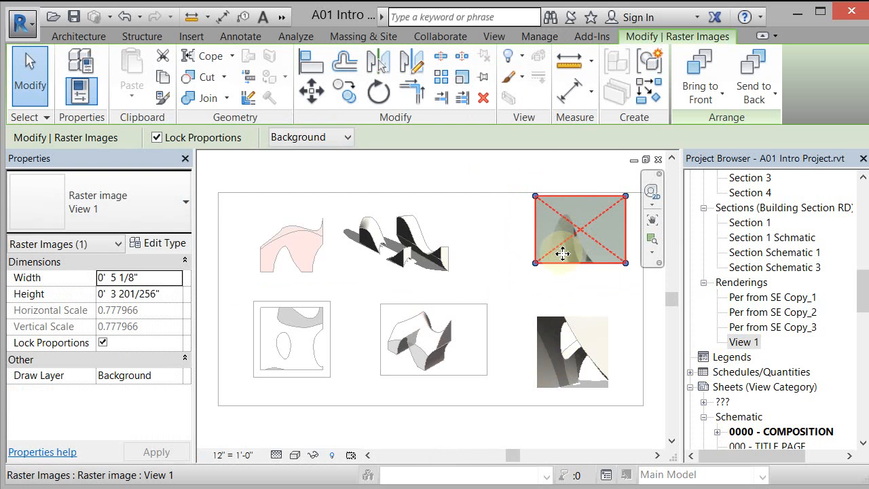
left_click_drag(570, 239, 552, 257)
- Set the View 1 raster image's width to 0' 6" with proportions locked, and deselect it
left_click(155, 280)
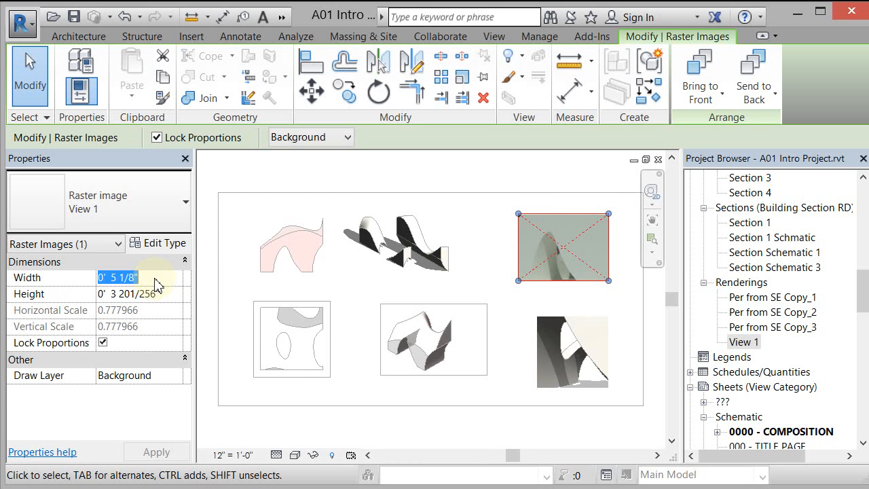
type("0 6")
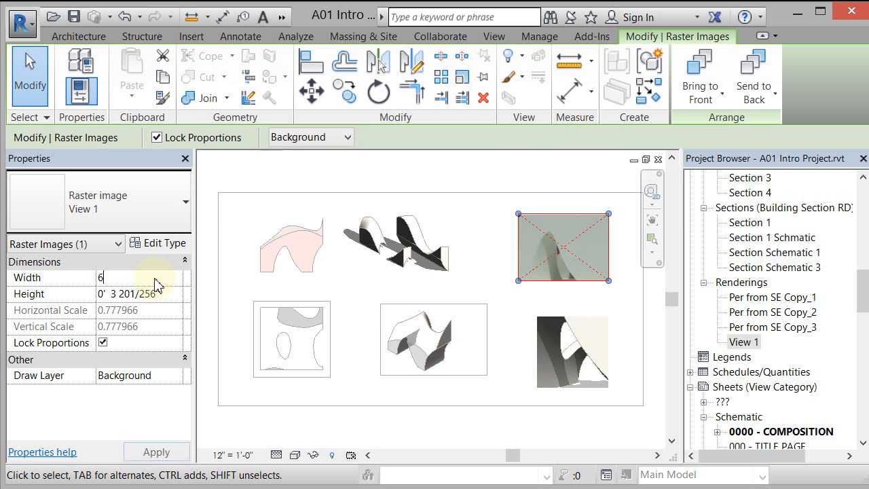
left_click(629, 318)
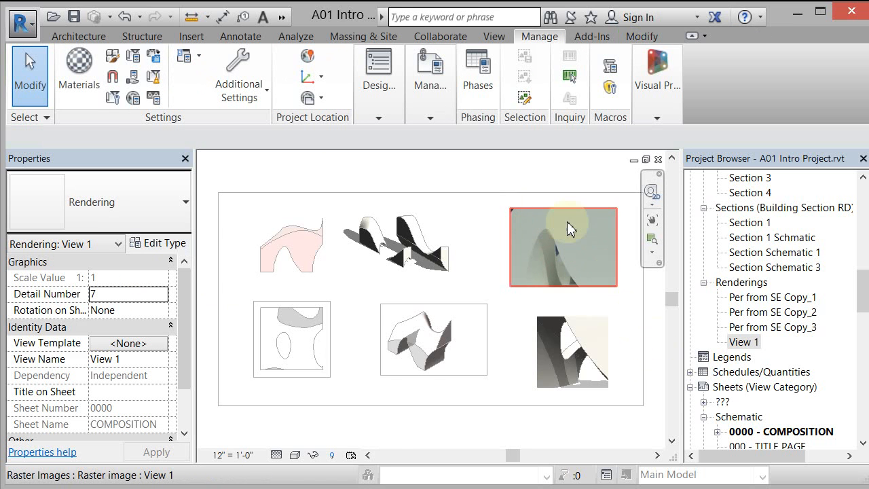